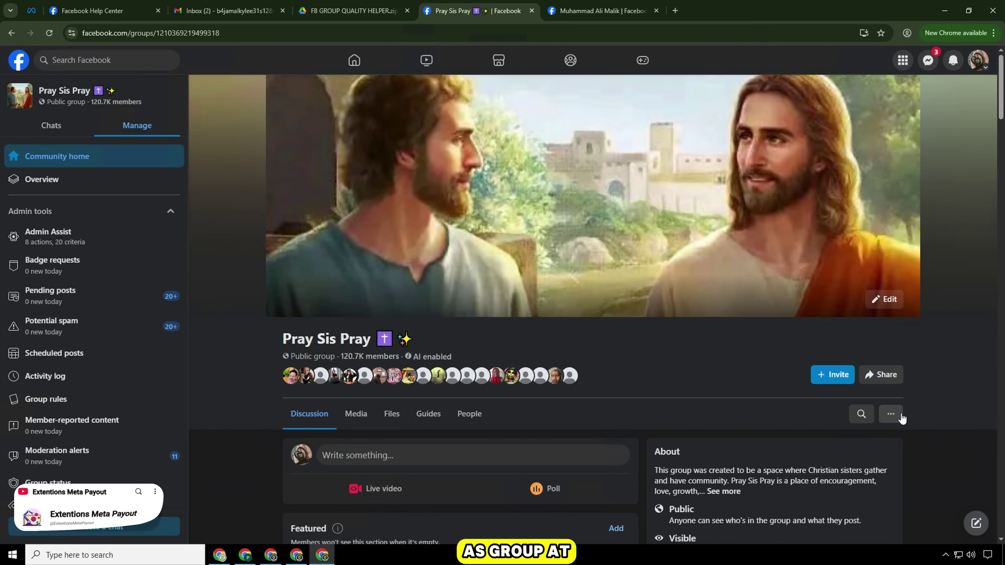
# Step: Open the Group status page of the Pray Sis Pray group and read the details of the first restriction
pyautogui.click(891, 414)
pyautogui.click(898, 415)
pyautogui.click(94, 483)
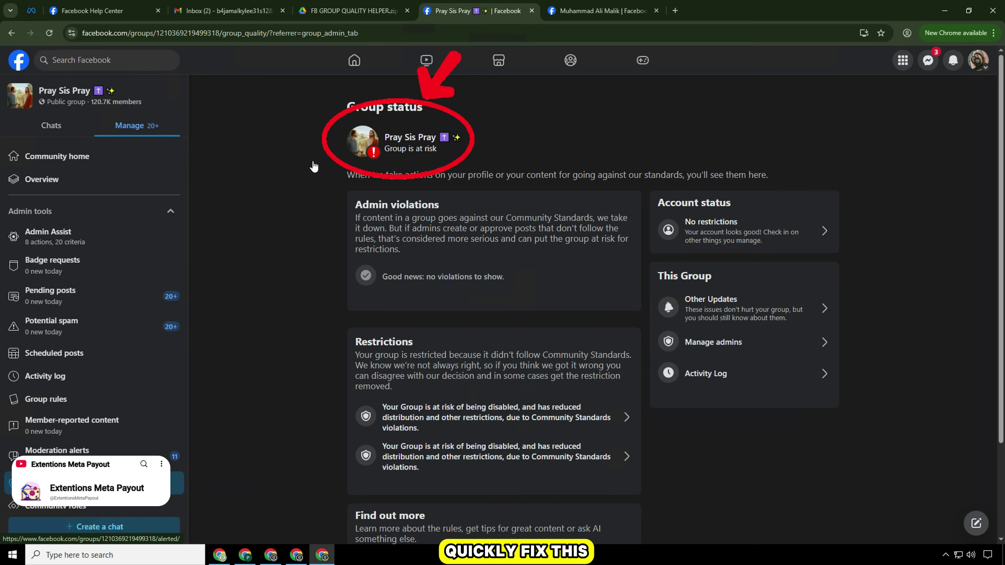
pyautogui.tripleClick(403, 149)
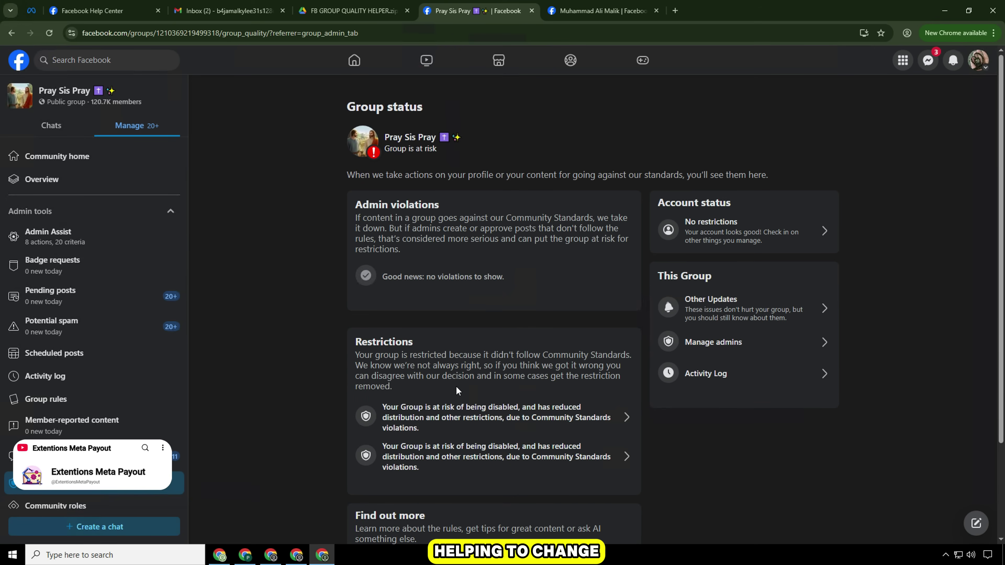
pyautogui.click(447, 423)
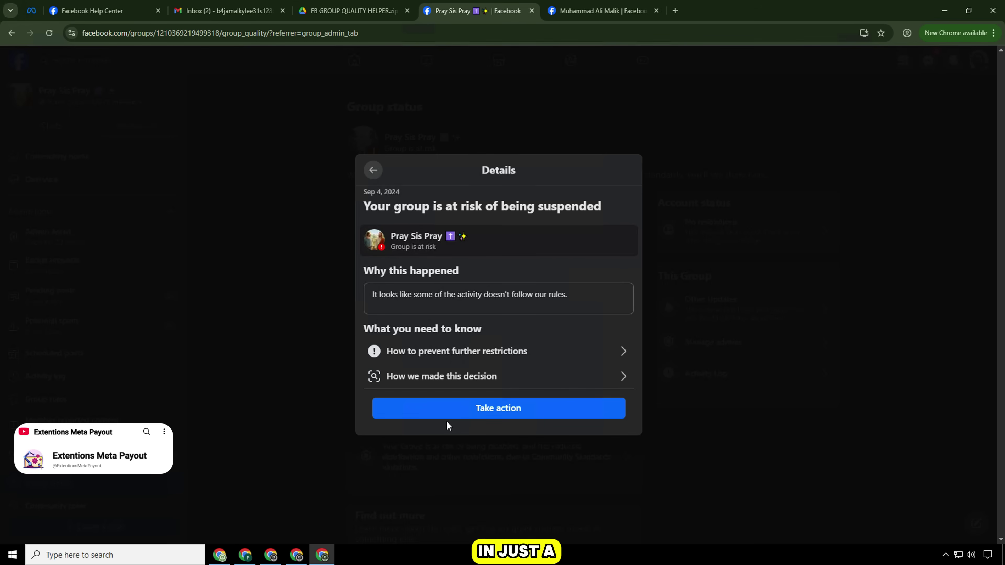
pyautogui.moveTo(362, 206); pyautogui.dragTo(625, 213)
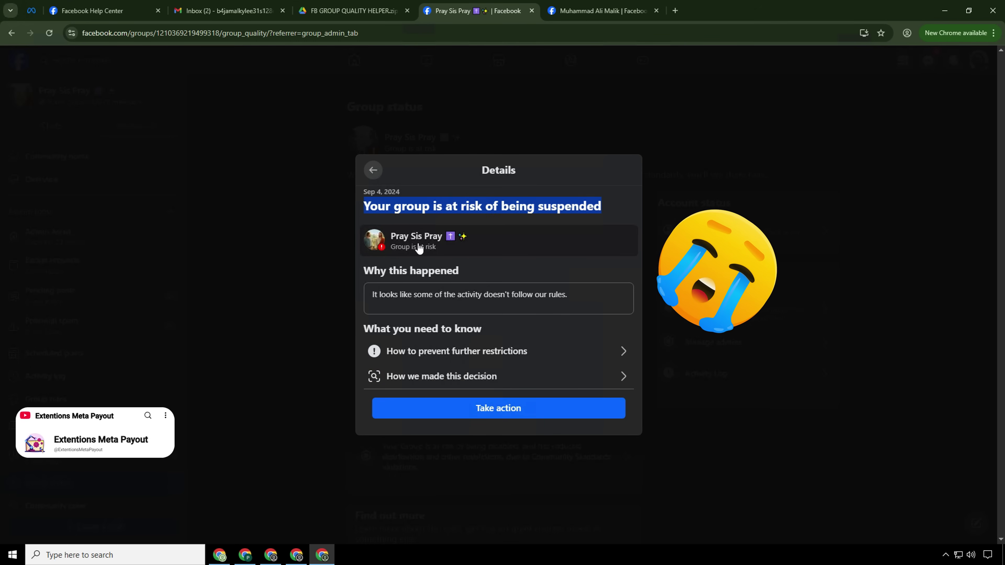
pyautogui.click(300, 253)
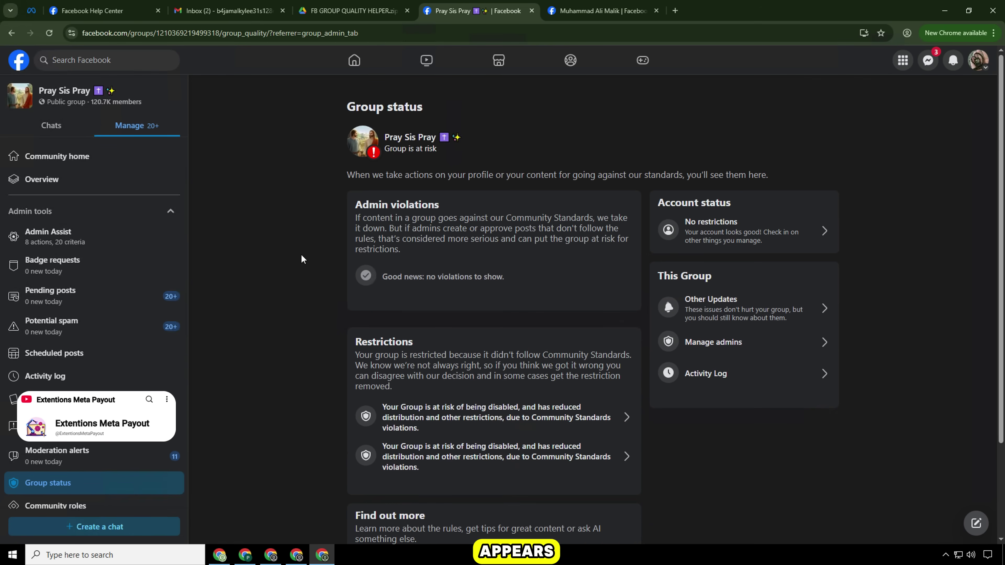
# Step: View the details of the second restriction, return to the Group status page and reload it
pyautogui.scroll(-2, 297, 253)
pyautogui.click(408, 332)
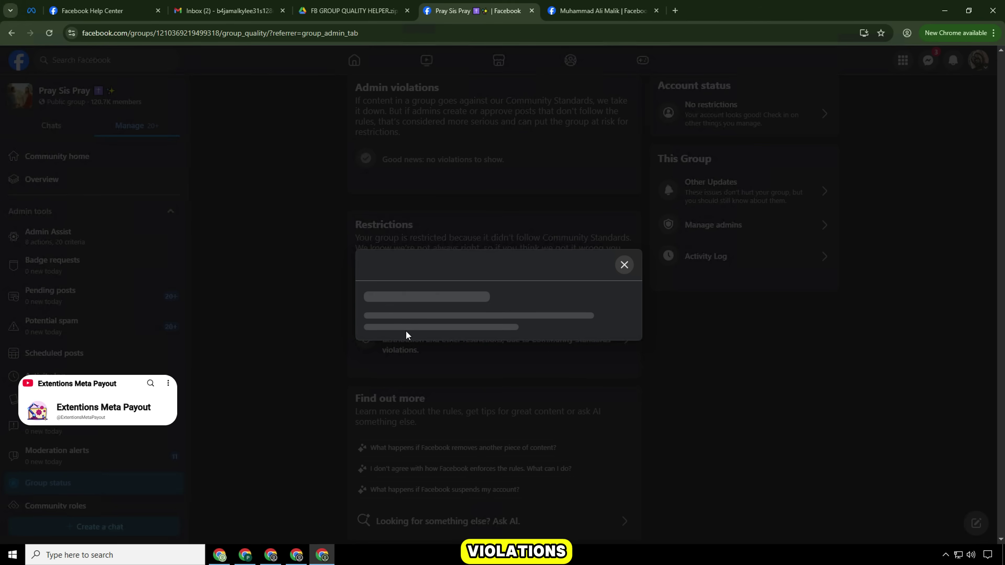
pyautogui.click(374, 170)
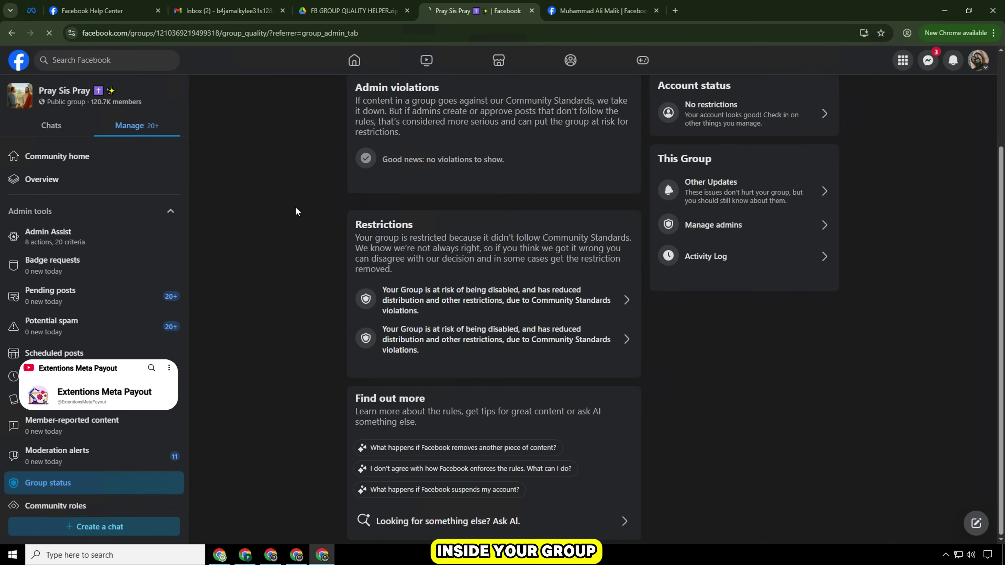
pyautogui.press('F5')
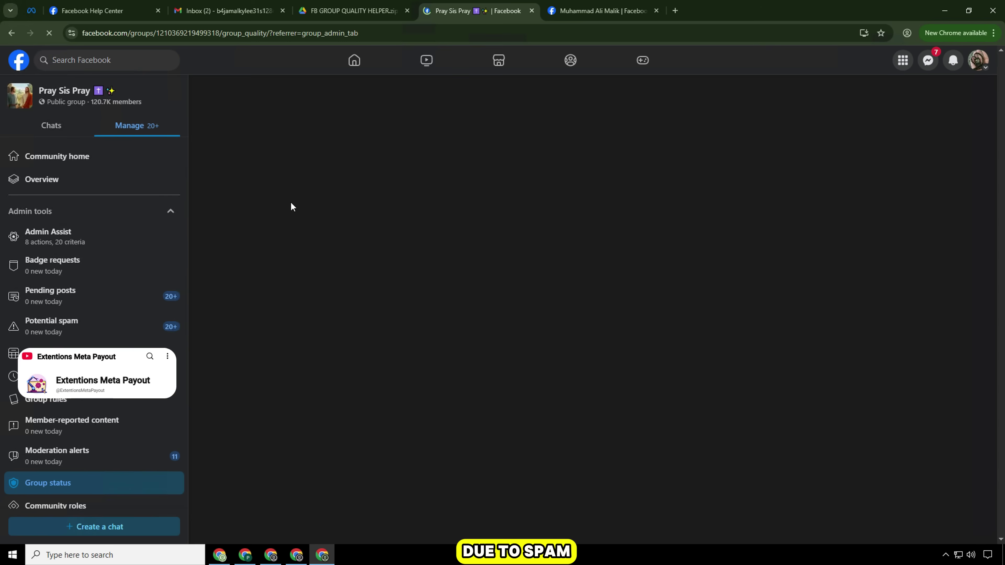
# Step: Examine the group's insights for Participants, Engagement and Growth
pyautogui.scroll(-6, 119, 352)
pyautogui.scroll(-1, 105, 337)
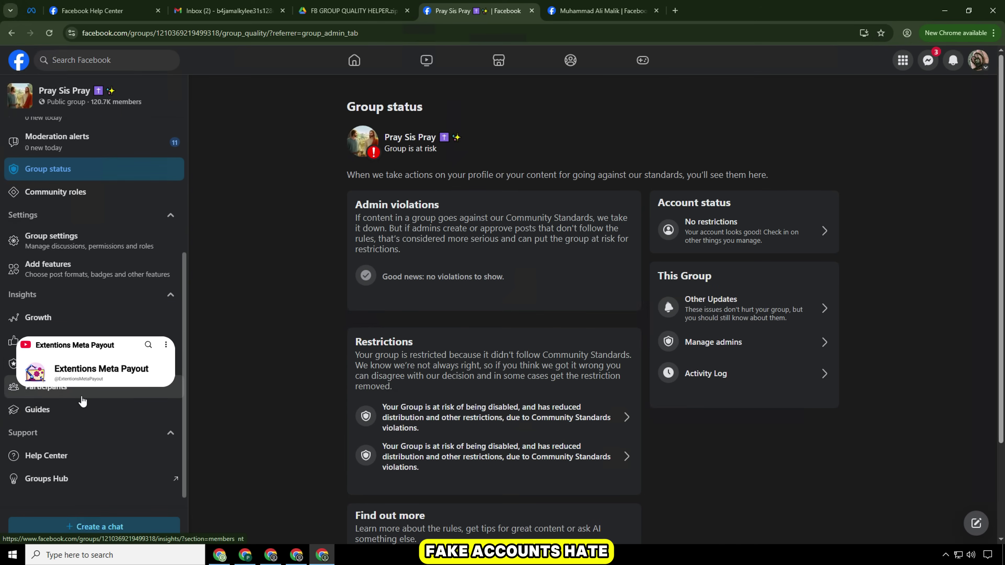
pyautogui.click(81, 391)
pyautogui.scroll(-10, 245, 396)
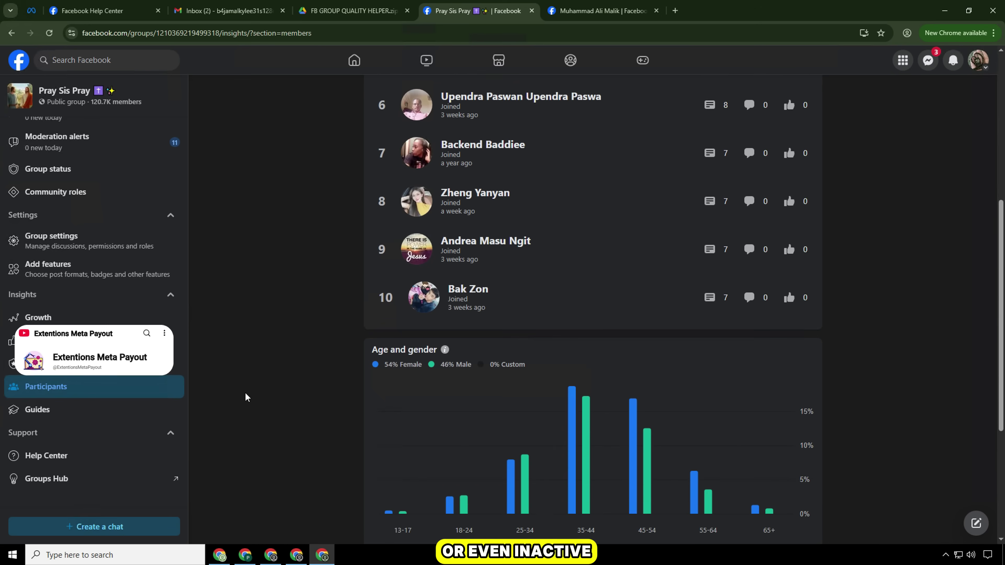
pyautogui.click(79, 341)
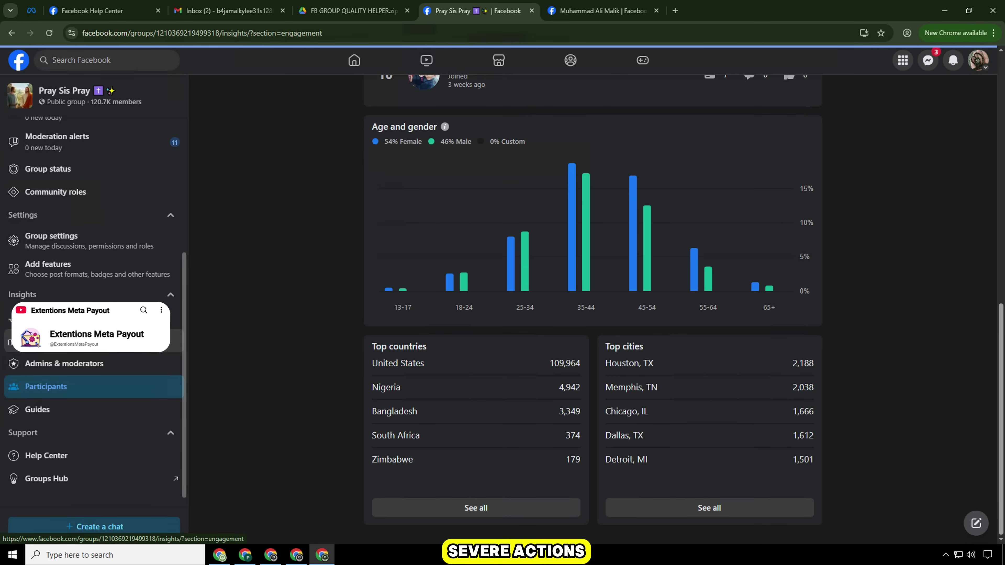
pyautogui.scroll(-2, 318, 370)
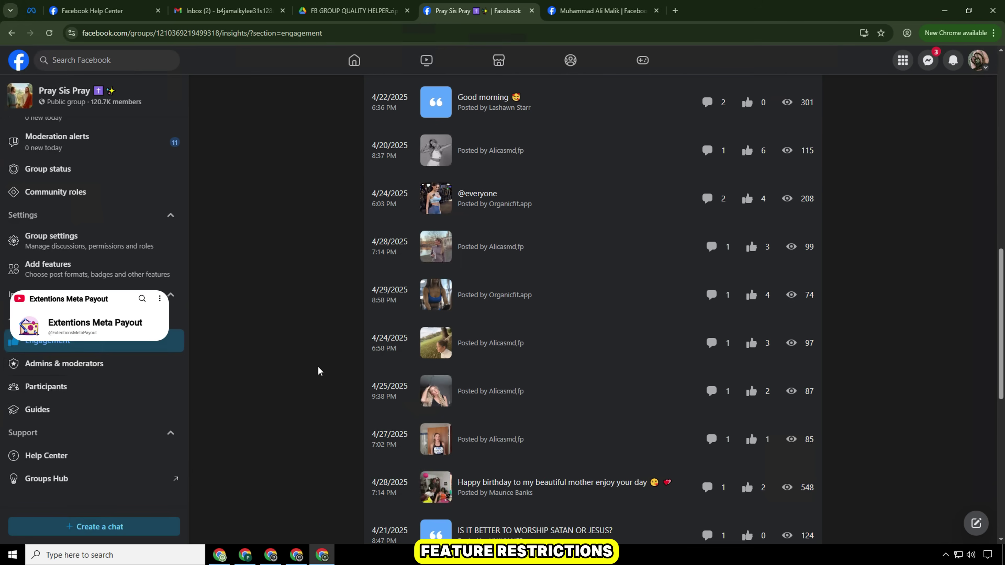
pyautogui.scroll(6, 318, 370)
pyautogui.scroll(8, 318, 369)
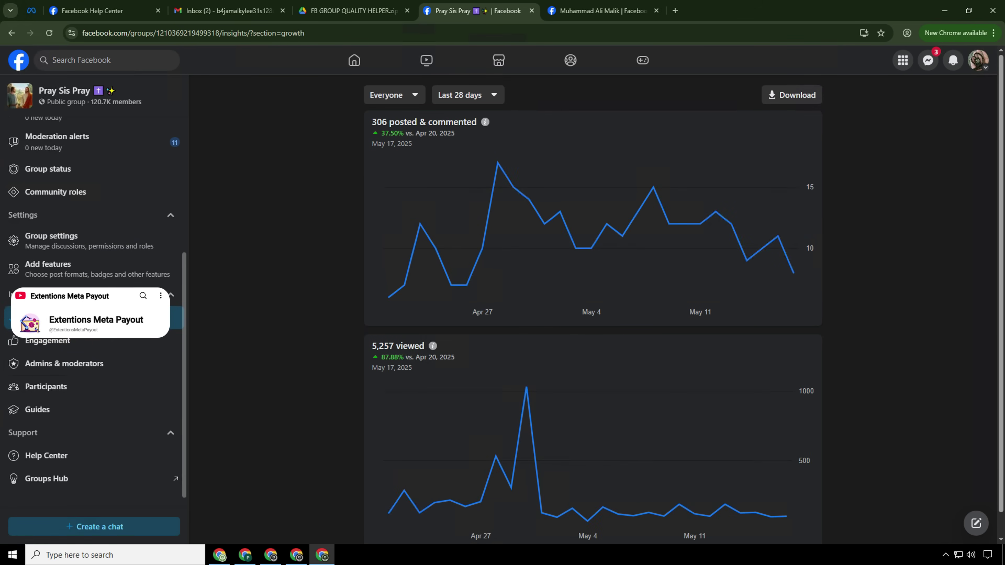
pyautogui.scroll(-1, 805, 462)
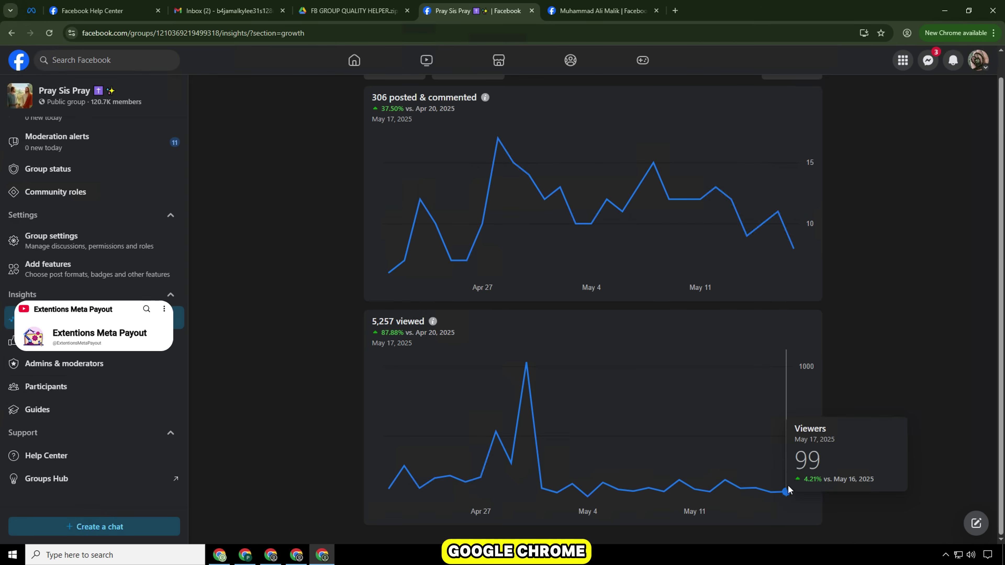
# Step: Return to the Group status page and recheck the first restriction's details
pyautogui.scroll(3, 66, 264)
pyautogui.click(66, 272)
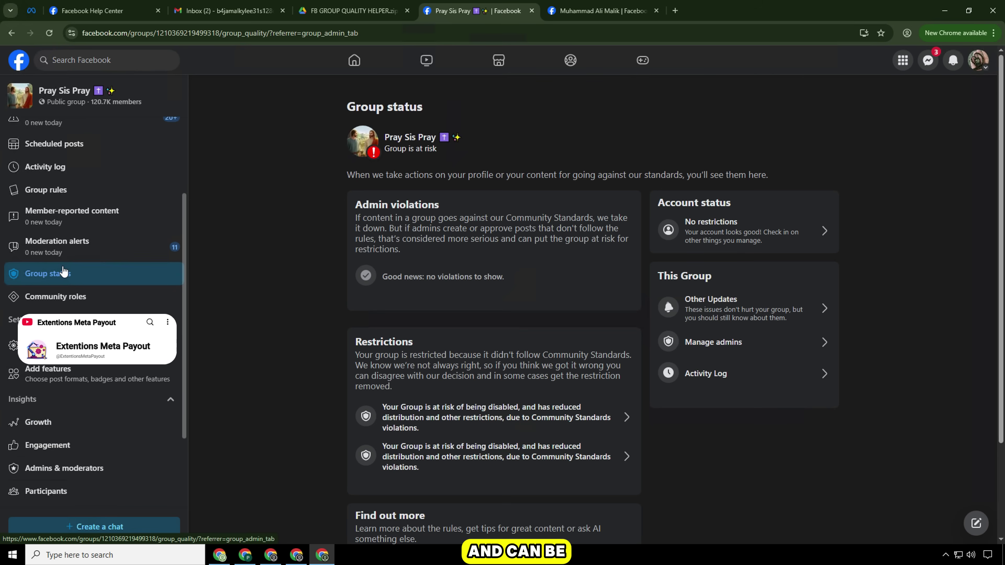
pyautogui.click(476, 416)
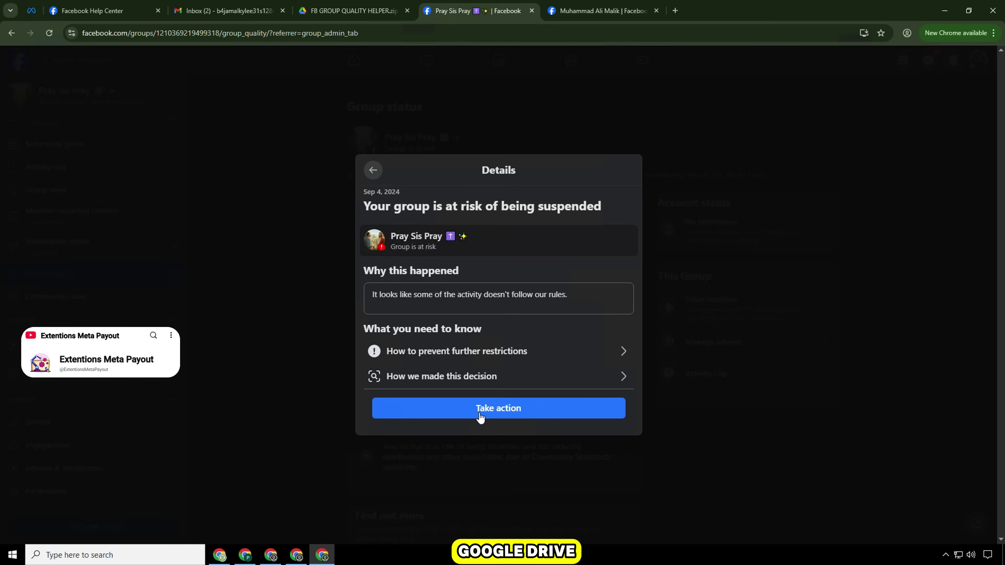
pyautogui.click(372, 169)
# Step: Switch to the Google Drive file FB GROUP QUALITY HELPER.zip and download it
pyautogui.click(350, 6)
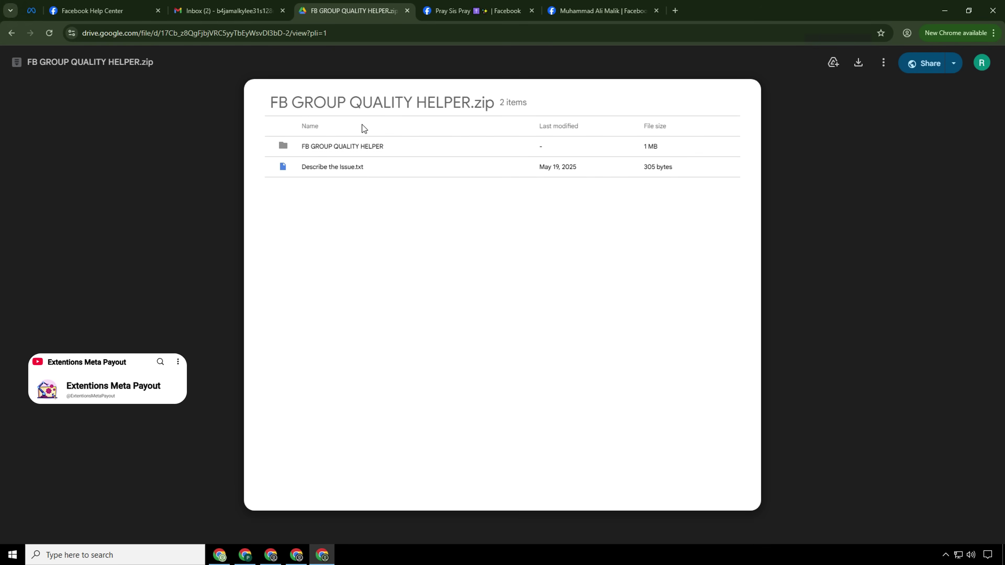
pyautogui.moveTo(270, 102); pyautogui.dragTo(470, 102)
pyautogui.click(218, 35)
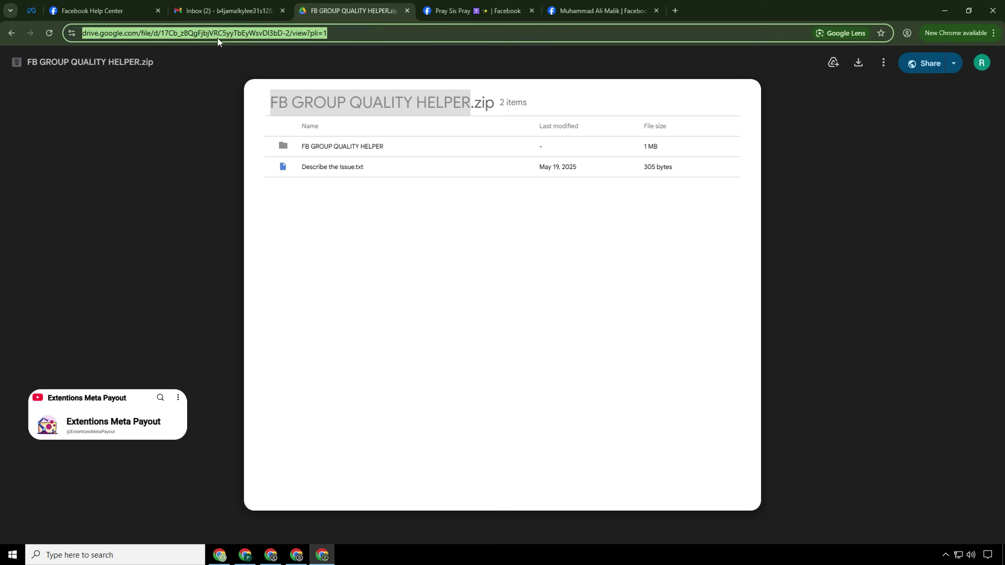
pyautogui.click(376, 269)
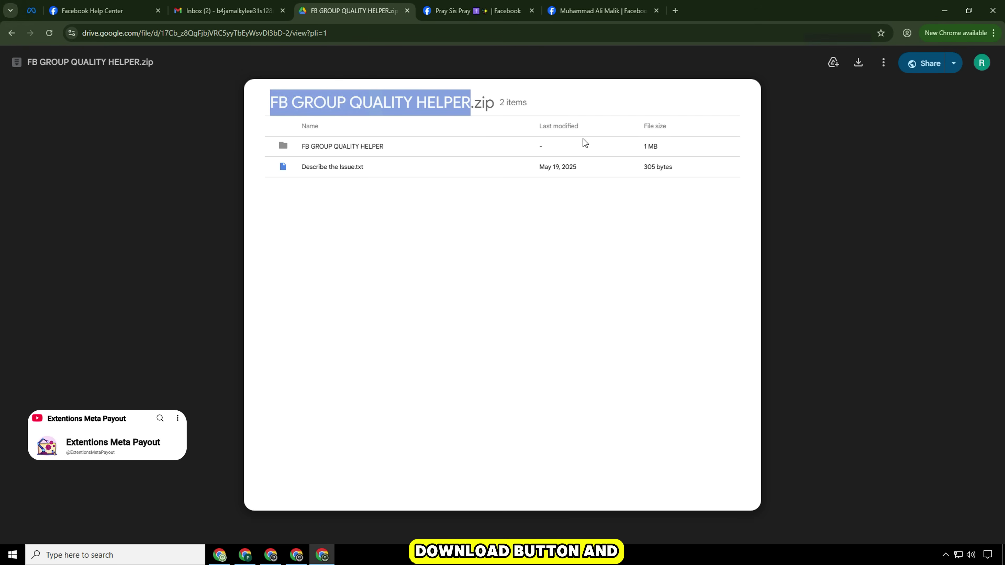
pyautogui.click(588, 248)
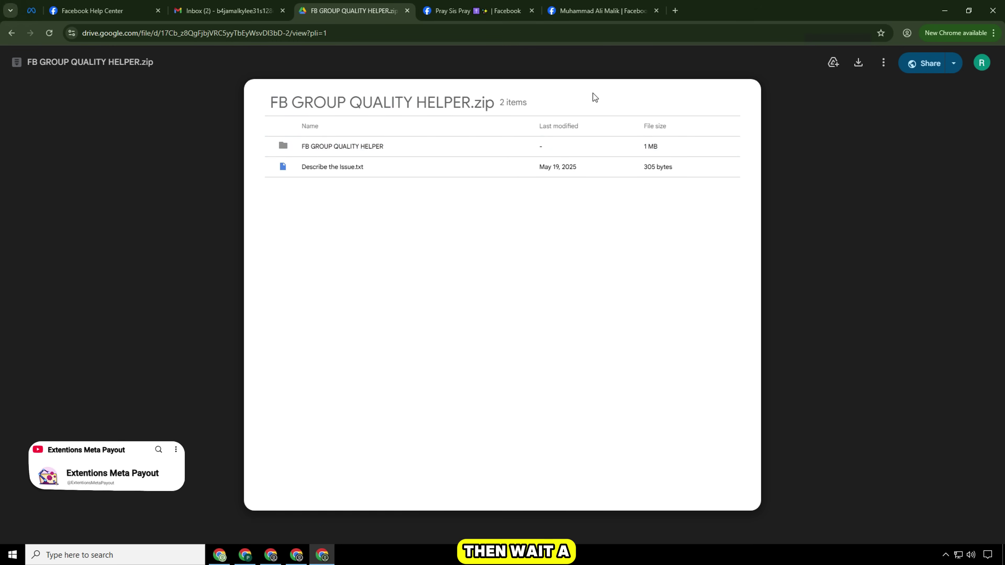
pyautogui.click(860, 63)
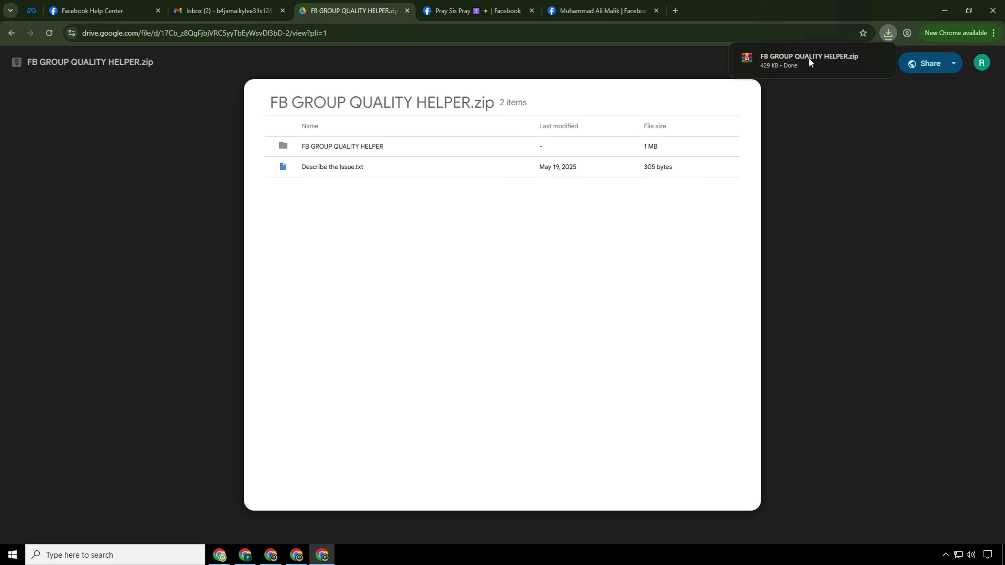
# Step: Open Chrome's extension management page and enable Developer mode
pyautogui.click(966, 33)
pyautogui.moveTo(840, 255)
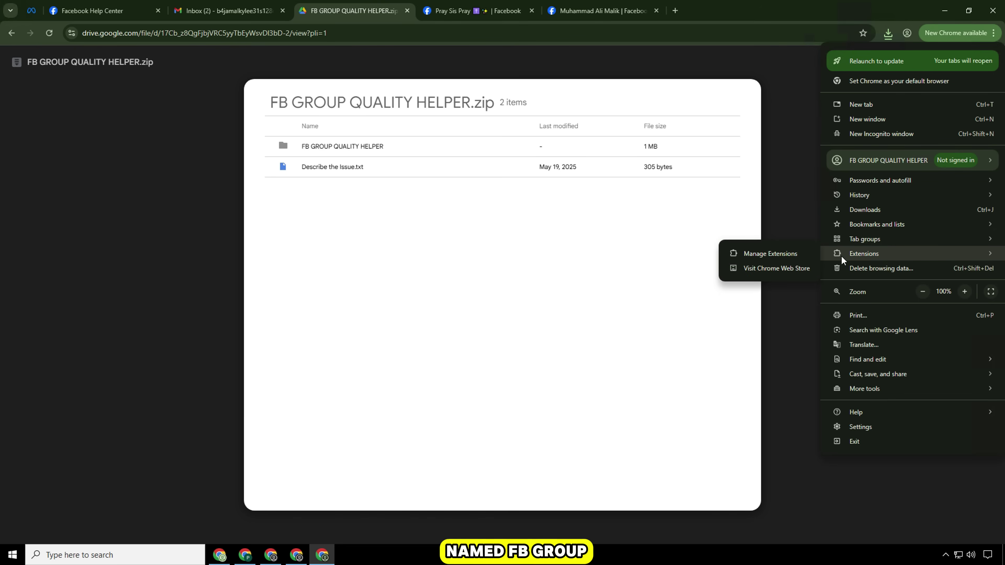
pyautogui.click(754, 254)
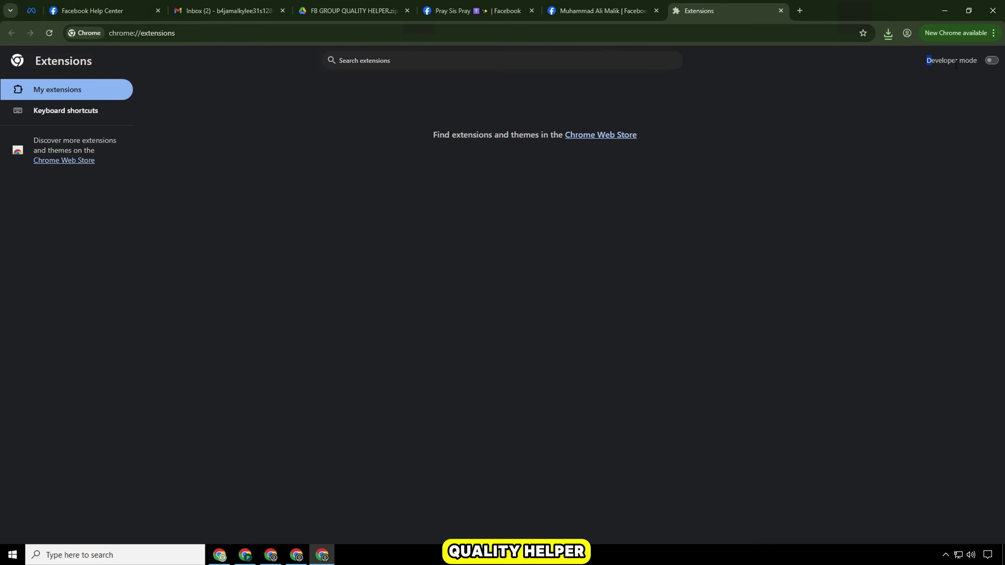
pyautogui.moveTo(956, 64); pyautogui.dragTo(978, 64)
pyautogui.click(992, 61)
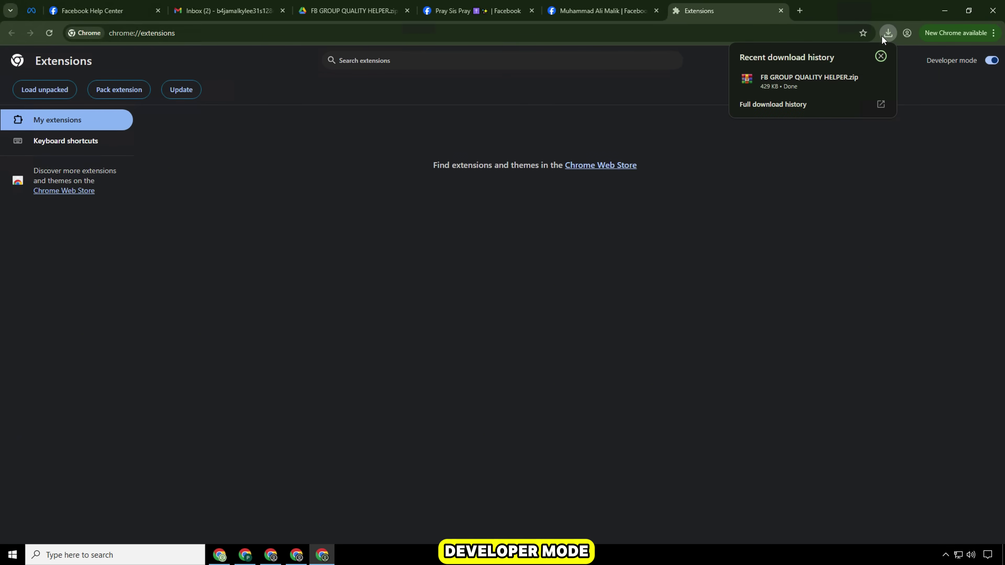
# Step: Extract the downloaded FB GROUP QUALITY HELPER archive into its own folder and install the unpacked extension from it in Chrome
pyautogui.click(856, 78)
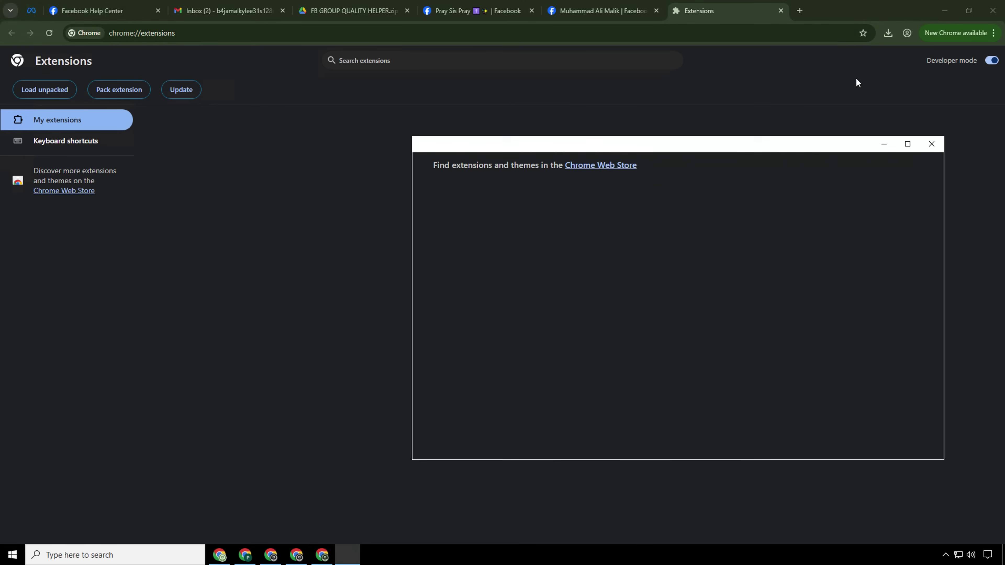
pyautogui.rightClick(568, 223)
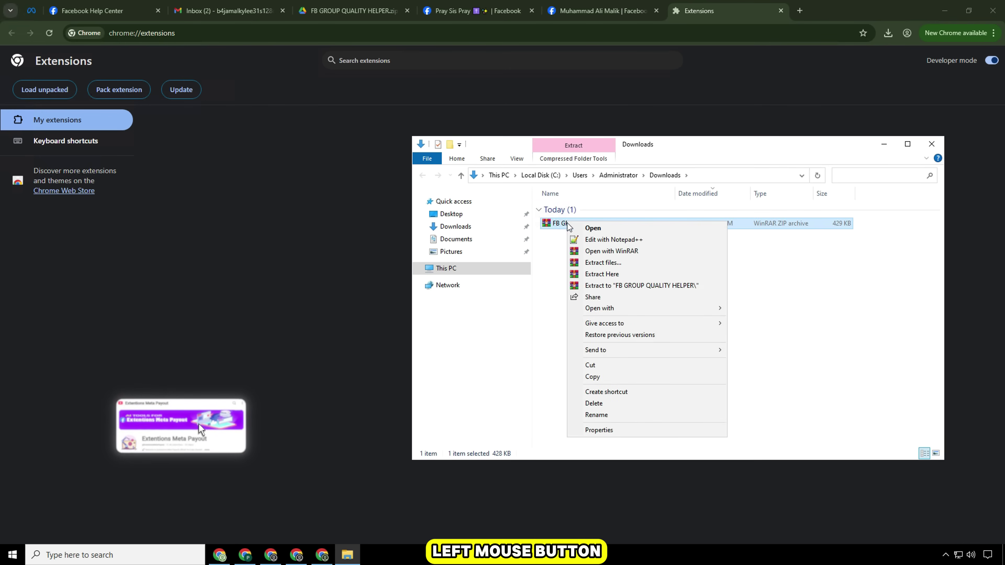
pyautogui.click(604, 286)
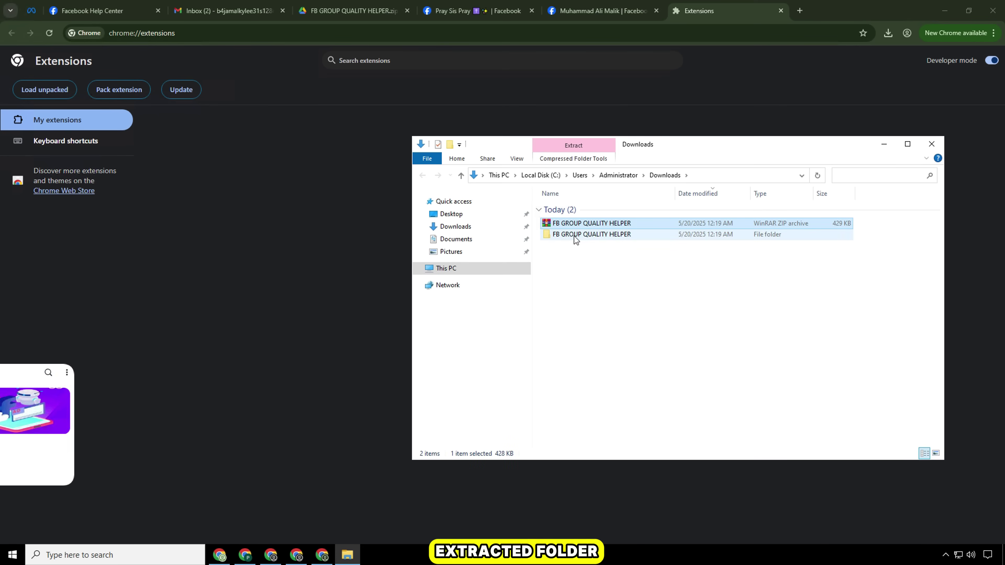
pyautogui.doubleClick(576, 234)
pyautogui.moveTo(592, 209); pyautogui.dragTo(270, 171)
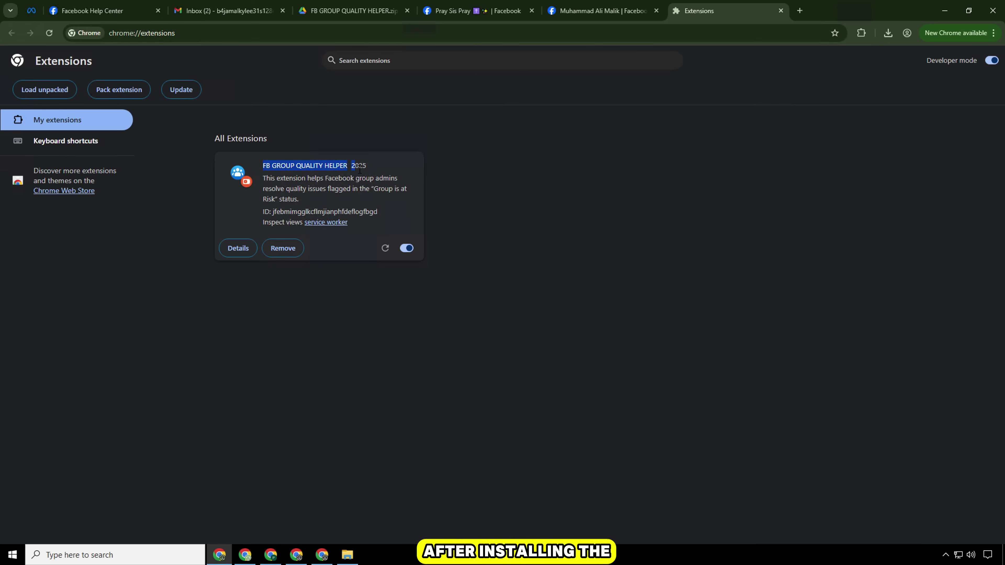
# Step: Update the installed extensions and pin FB GROUP QUALITY HELPER for quick access
pyautogui.tripleClick(307, 184)
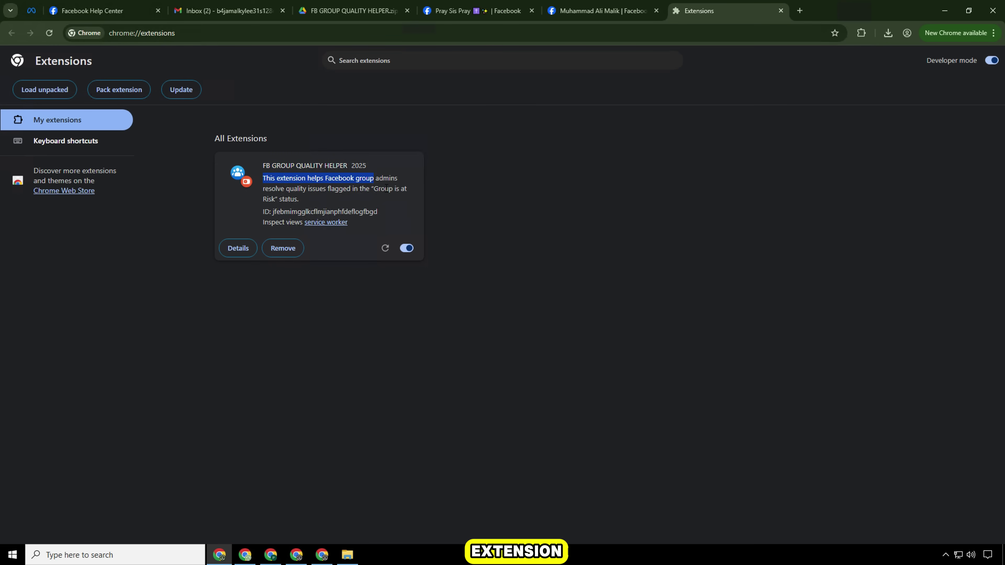
pyautogui.click(369, 173)
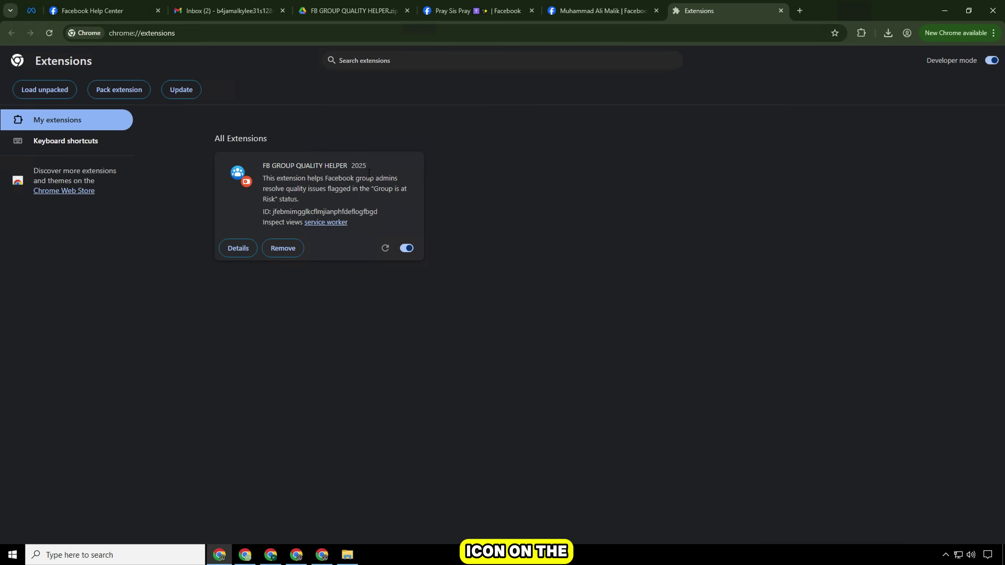
pyautogui.click(195, 91)
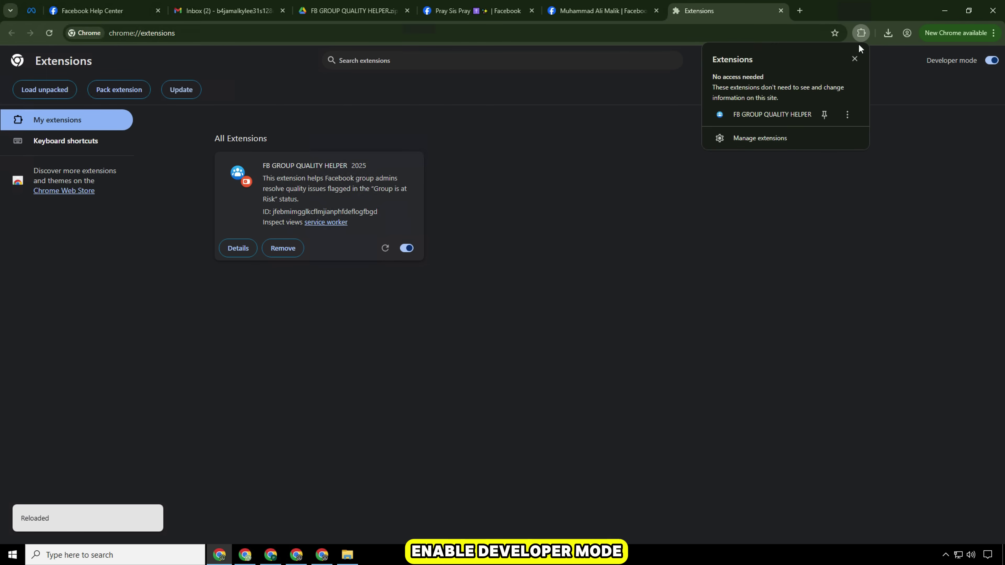
pyautogui.click(825, 116)
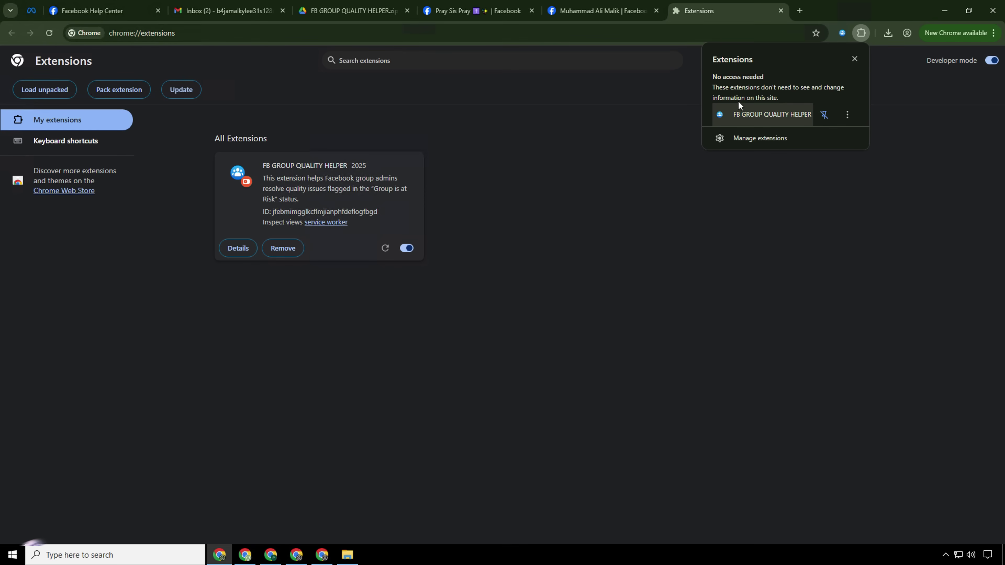
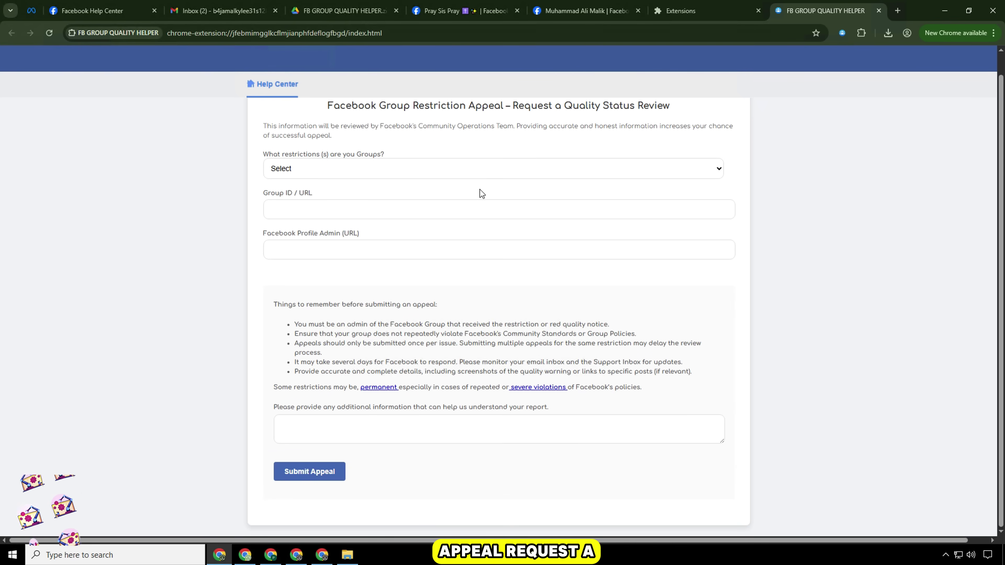
# Step: Read the title and introductory note of the extension's Facebook Group Restriction Appeal form
pyautogui.moveTo(632, 124); pyautogui.dragTo(521, 116)
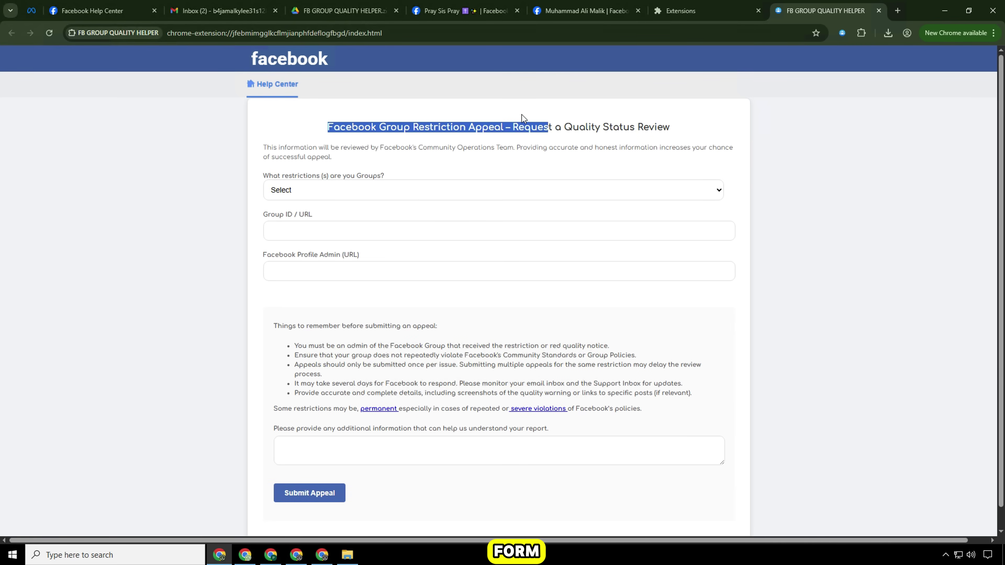
pyautogui.moveTo(259, 152); pyautogui.dragTo(365, 158)
pyautogui.click(366, 154)
pyautogui.tripleClick(366, 156)
pyautogui.click(268, 175)
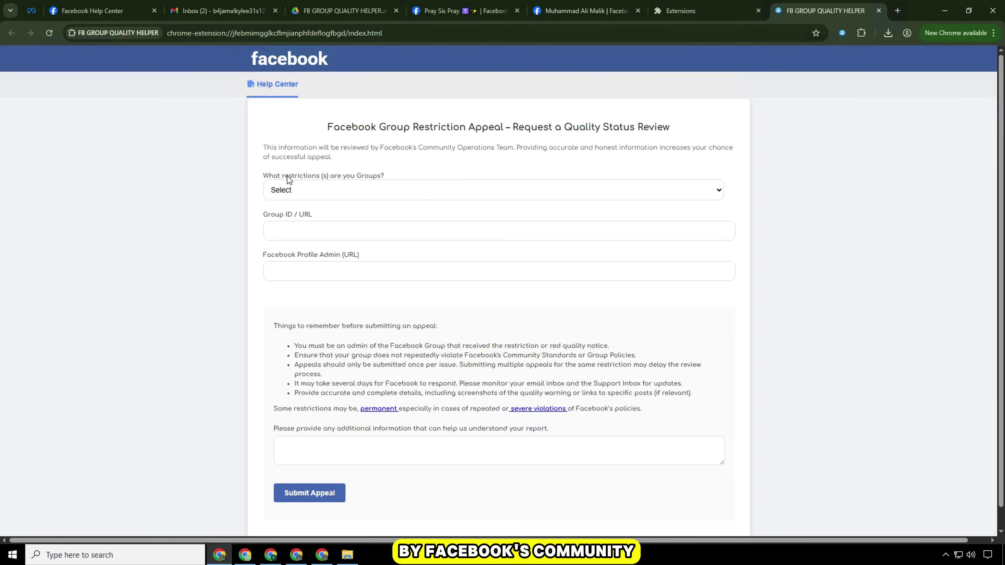
# Step: Choose the restriction stating that the group's quality is rated "Red" and it is at risk of being disabled or restricted
pyautogui.moveTo(263, 175); pyautogui.dragTo(382, 173)
pyautogui.click(356, 190)
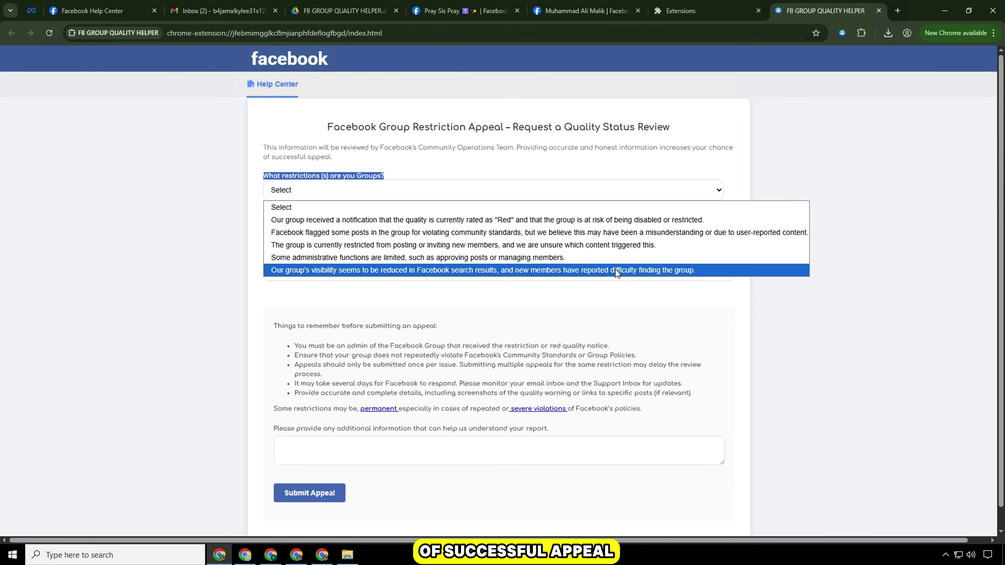
pyautogui.click(625, 223)
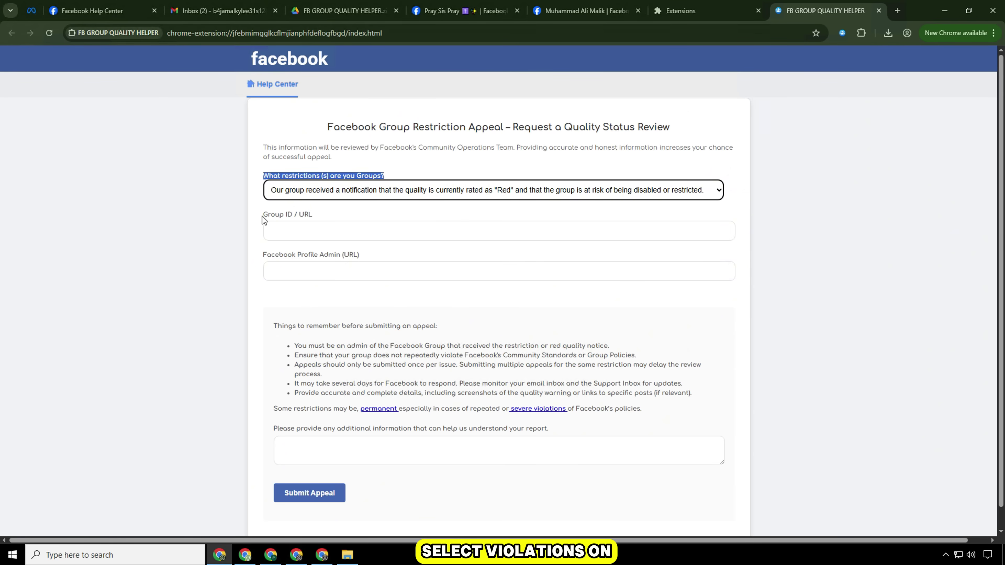
# Step: Copy the numeric ID from the Pray Sis Pray group's address into the Group ID / URL field
pyautogui.click(272, 229)
pyautogui.click(312, 233)
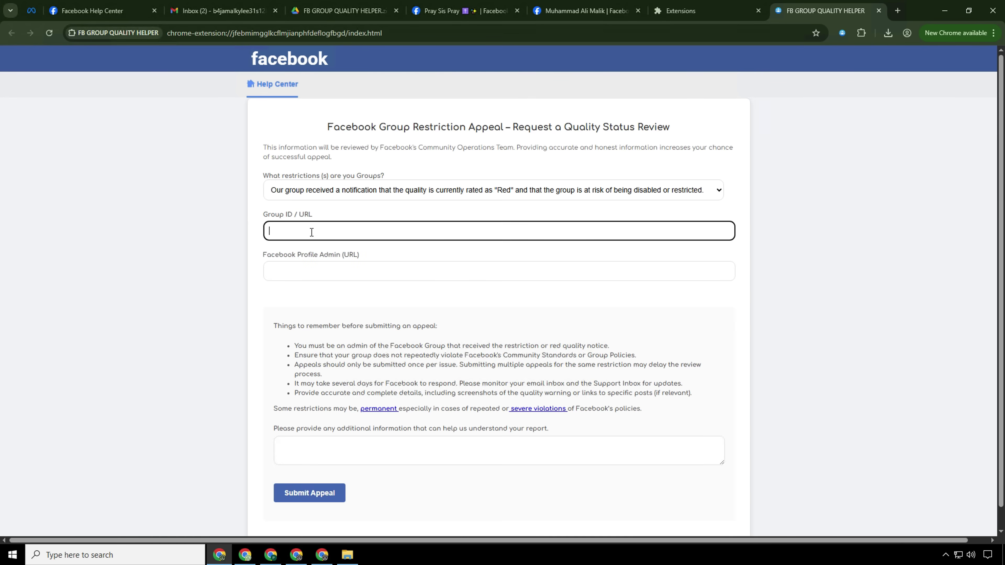
pyautogui.click(475, 9)
pyautogui.scroll(5, 119, 151)
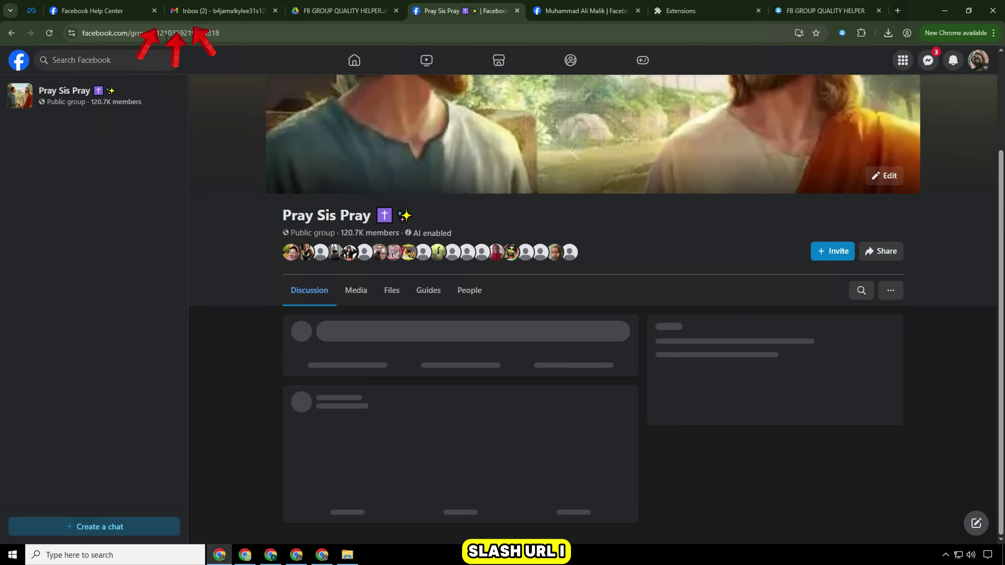
pyautogui.doubleClick(213, 33)
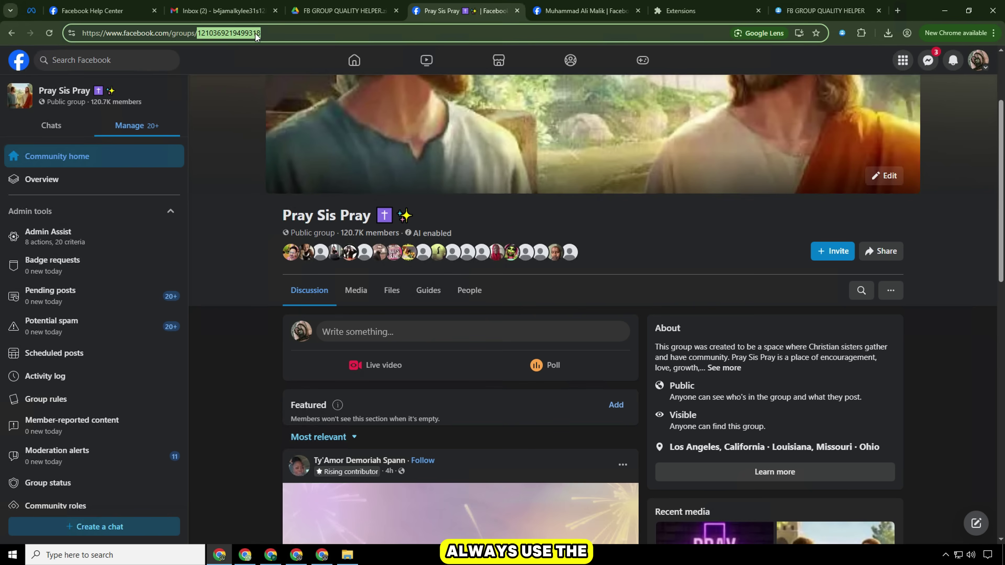
pyautogui.rightClick(251, 39)
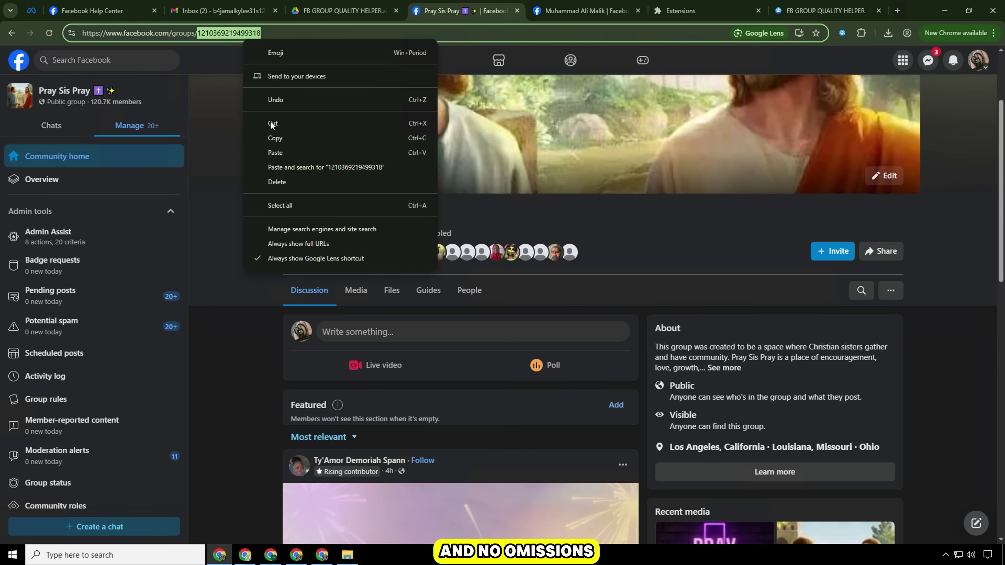
pyautogui.click(273, 100)
pyautogui.click(825, 11)
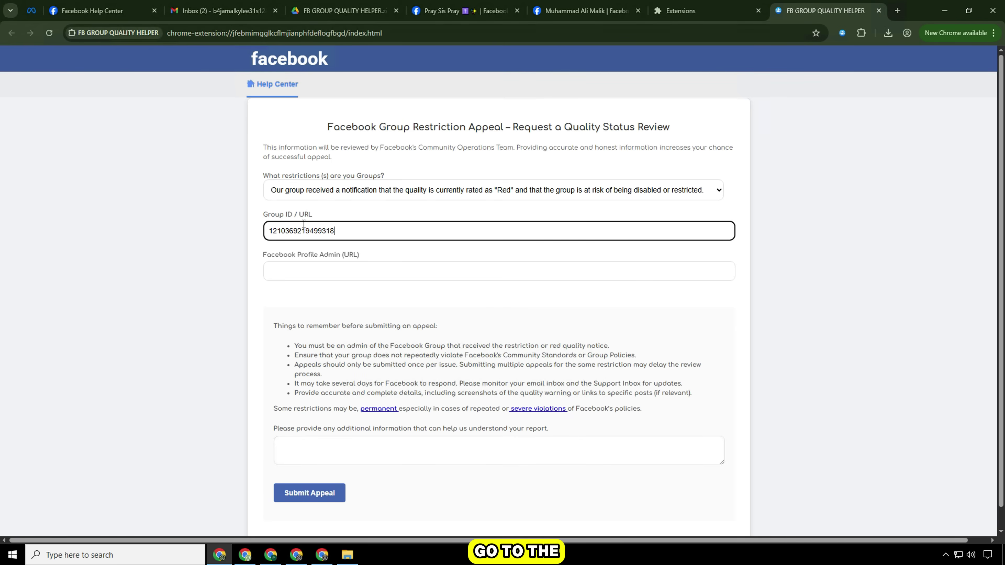
# Step: Replace the Group ID / URL entry with the full web address of the Pray Sis Pray group
pyautogui.tripleClick(325, 219)
pyautogui.click(492, 4)
pyautogui.click(277, 33)
pyautogui.hotkey('ctrl', 'c')
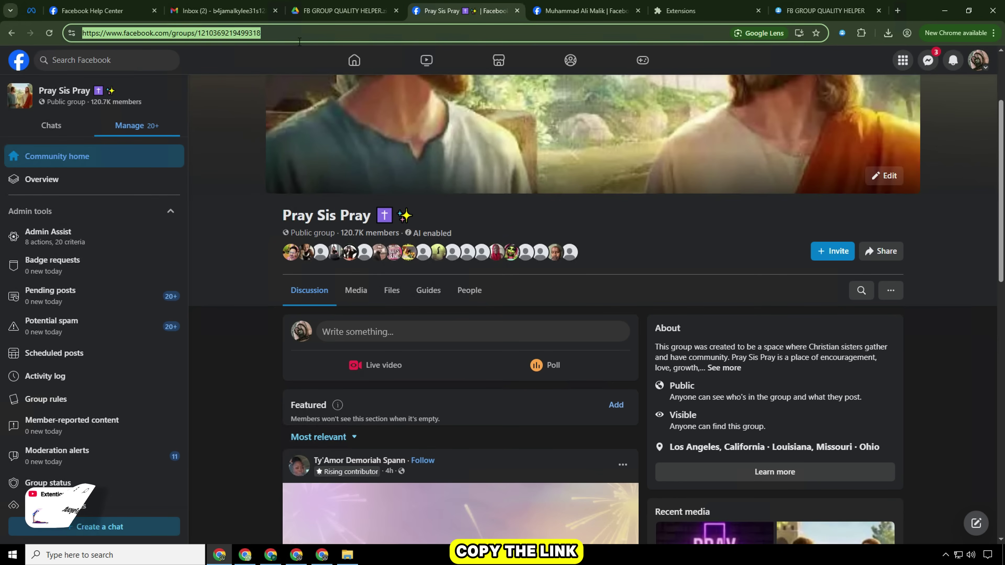
pyautogui.rightClick(295, 34)
pyautogui.click(332, 135)
pyautogui.click(824, 11)
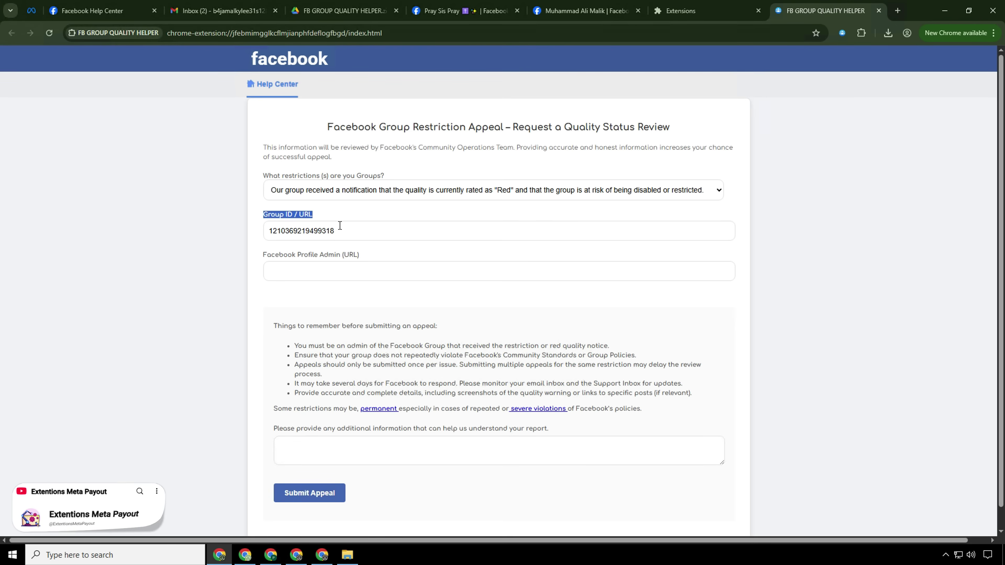
pyautogui.tripleClick(307, 231)
pyautogui.hotkey('ctrl', 'v')
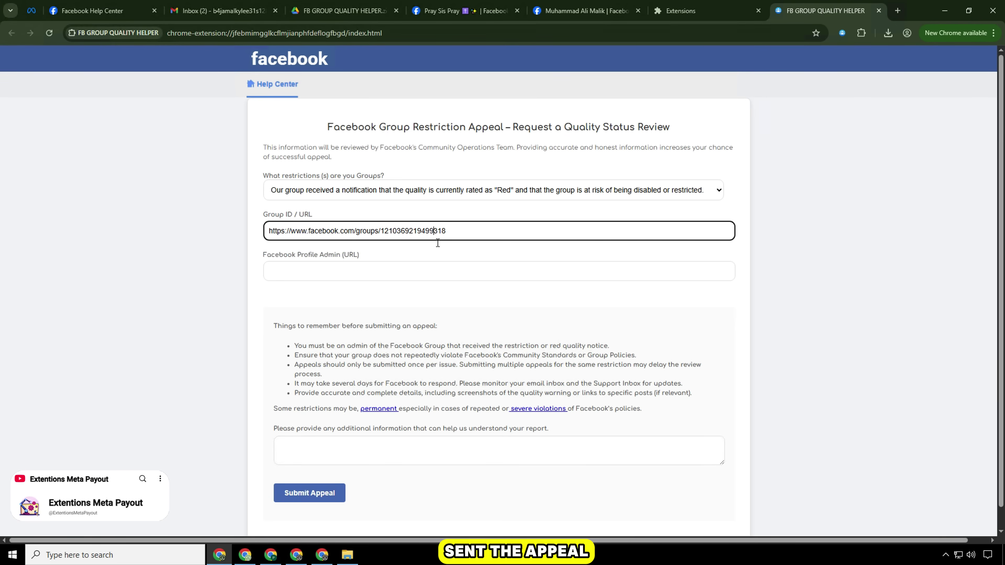
# Step: Open the group admin's personal Facebook profile from their member page in the Pray Sis Pray group
pyautogui.moveTo(334, 255); pyautogui.dragTo(350, 261)
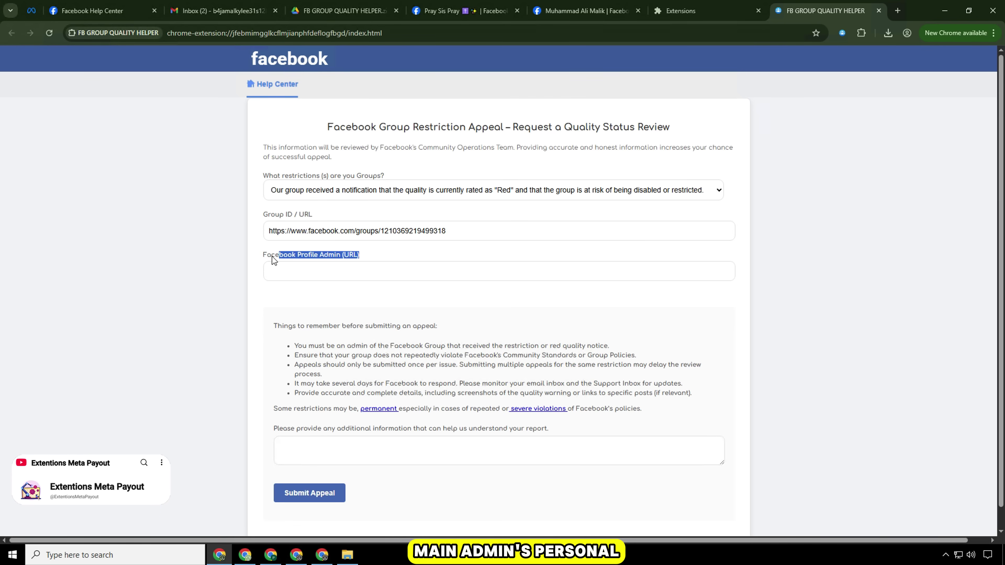
pyautogui.moveTo(272, 256); pyautogui.dragTo(257, 255)
pyautogui.doubleClick(323, 253)
pyautogui.click(324, 253)
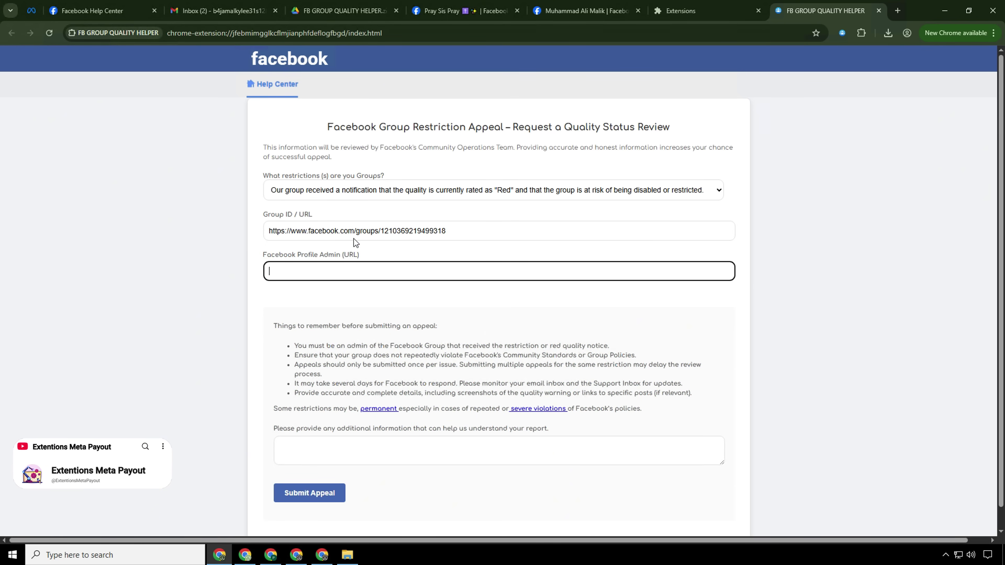
pyautogui.click(459, 11)
pyautogui.click(581, 11)
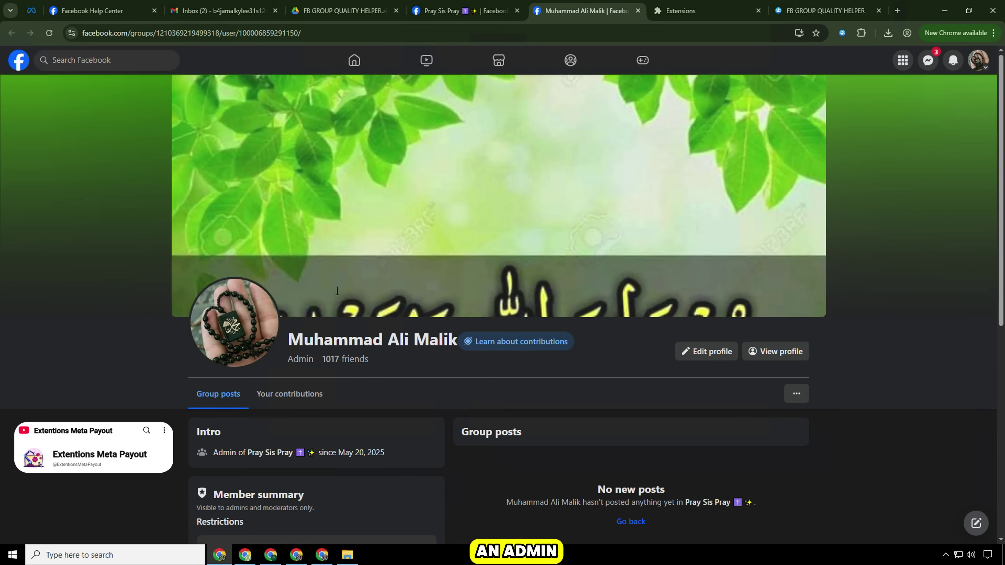
pyautogui.scroll(-2, 337, 291)
pyautogui.scroll(2, 337, 291)
pyautogui.click(44, 35)
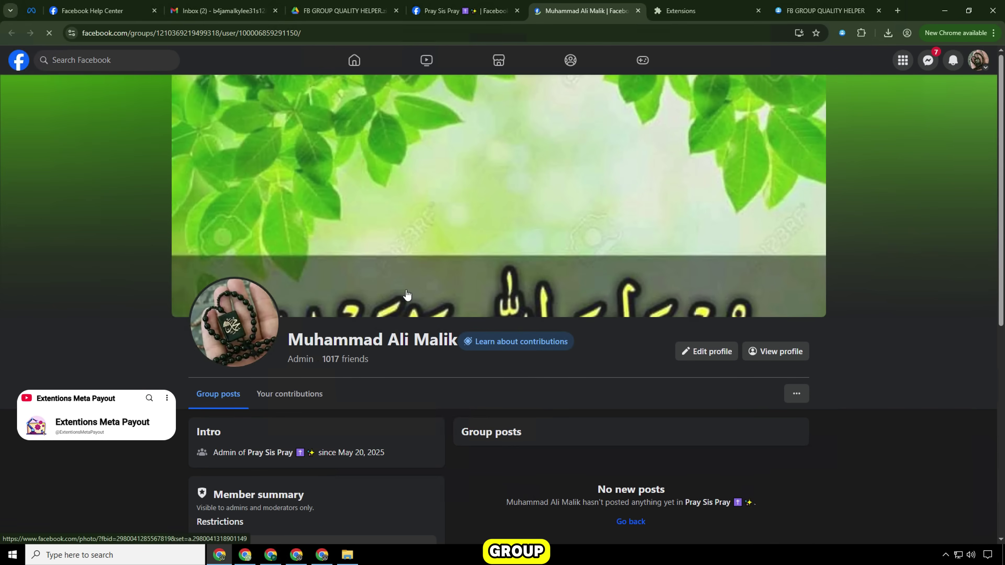
pyautogui.click(772, 352)
# Step: Copy the admin's personal profile link into the form's Facebook Profile Admin (URL) field
pyautogui.click(229, 33)
pyautogui.rightClick(229, 33)
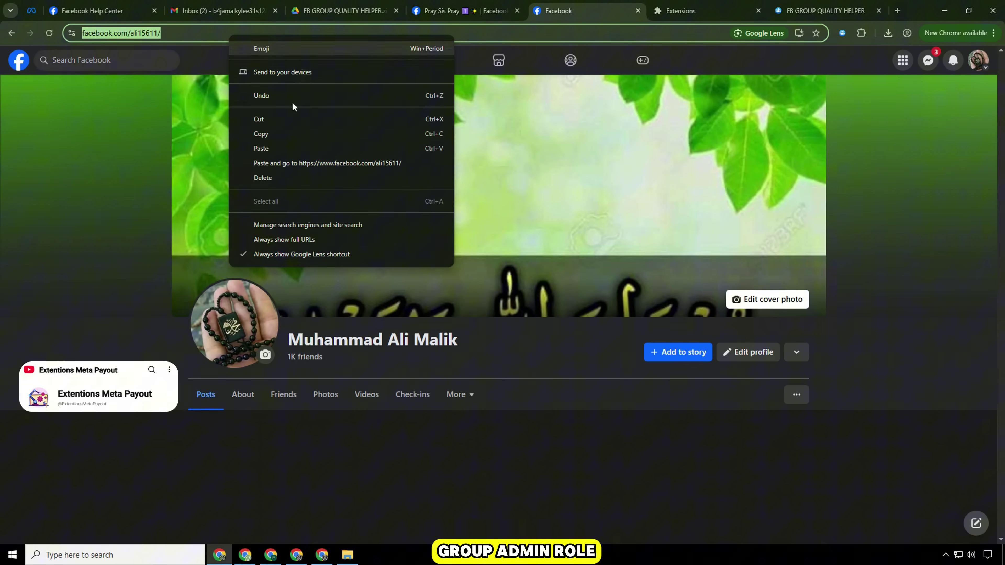
pyautogui.click(261, 134)
pyautogui.click(456, 10)
pyautogui.click(825, 11)
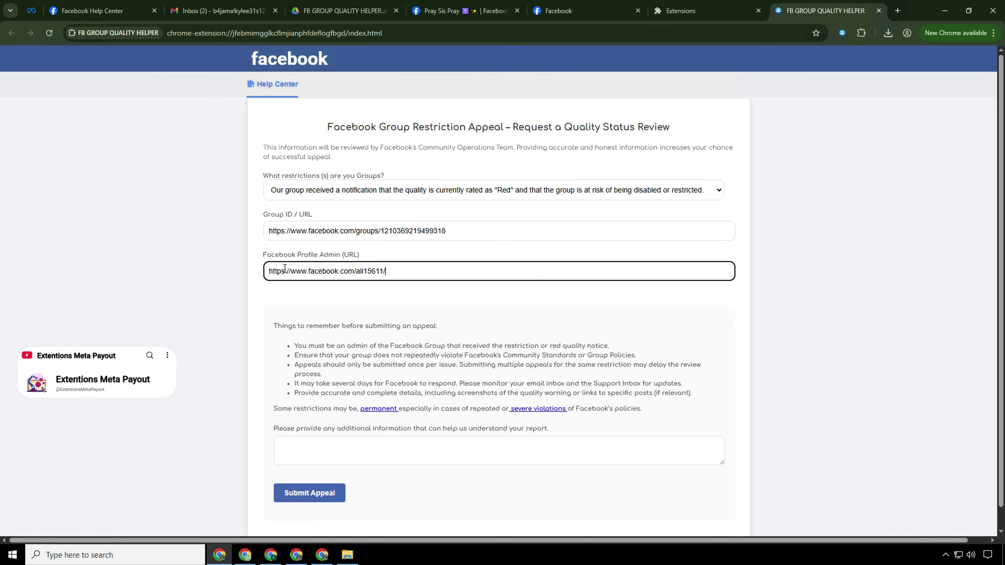
pyautogui.moveTo(359, 255); pyautogui.dragTo(259, 259)
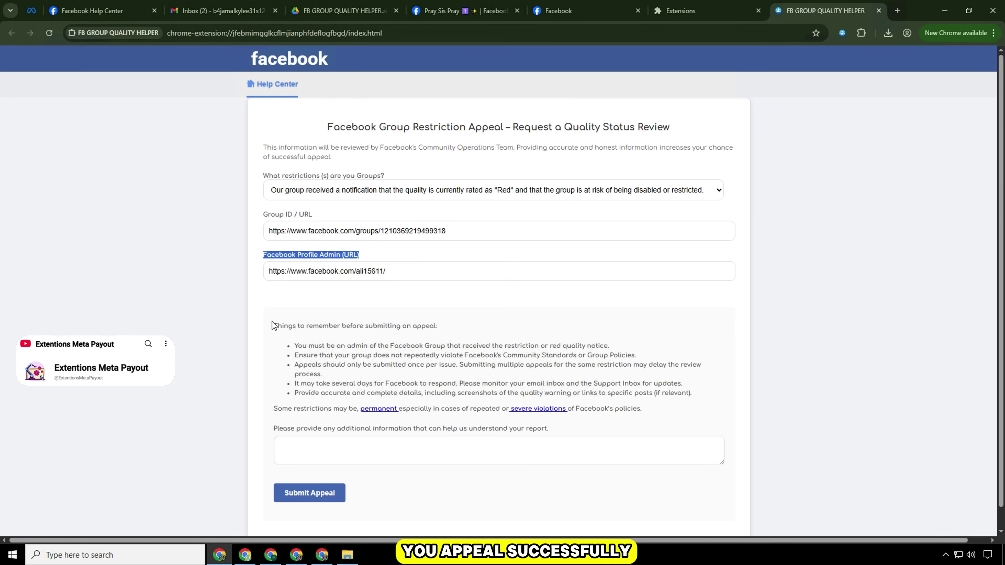
# Step: Read the form's reminders about submitting an appeal and the note on permanent restrictions
pyautogui.moveTo(272, 321); pyautogui.dragTo(407, 320)
pyautogui.moveTo(292, 344); pyautogui.dragTo(333, 344)
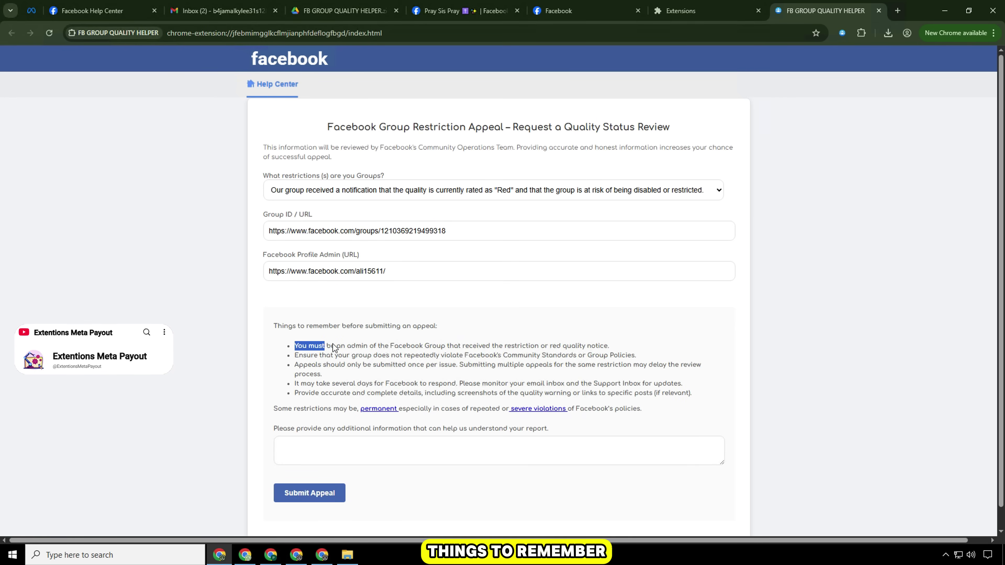
pyautogui.moveTo(448, 347); pyautogui.dragTo(649, 407)
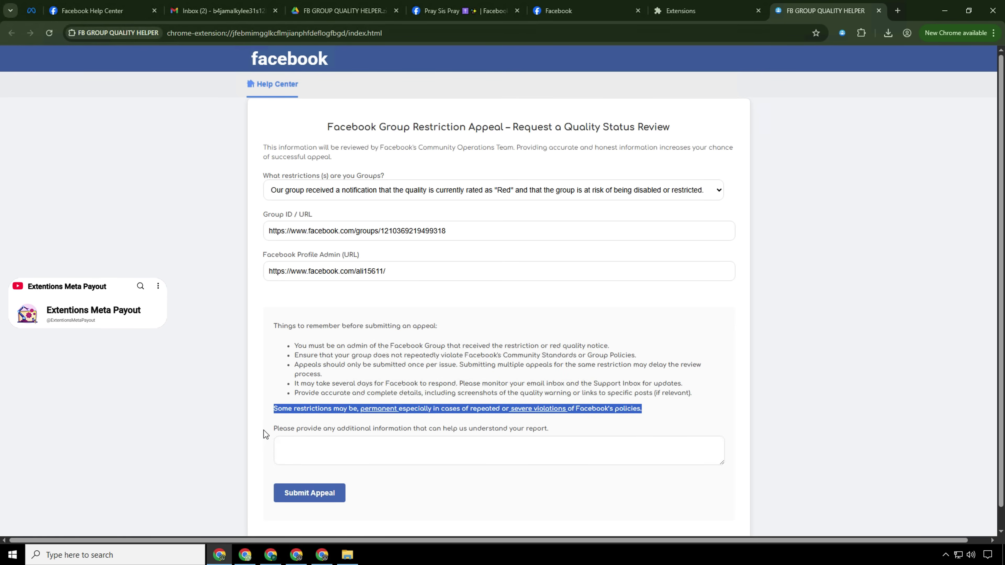
# Step: Enlarge the additional information text box to make room for the appeal message
pyautogui.moveTo(266, 434); pyautogui.dragTo(564, 422)
pyautogui.click(572, 423)
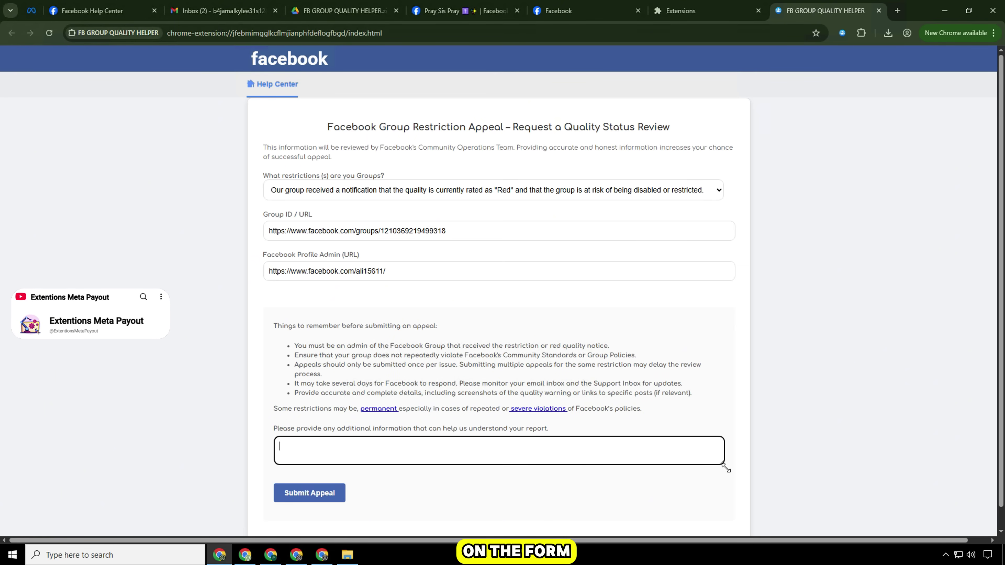
pyautogui.moveTo(723, 464); pyautogui.dragTo(720, 516)
pyautogui.scroll(-2, 678, 436)
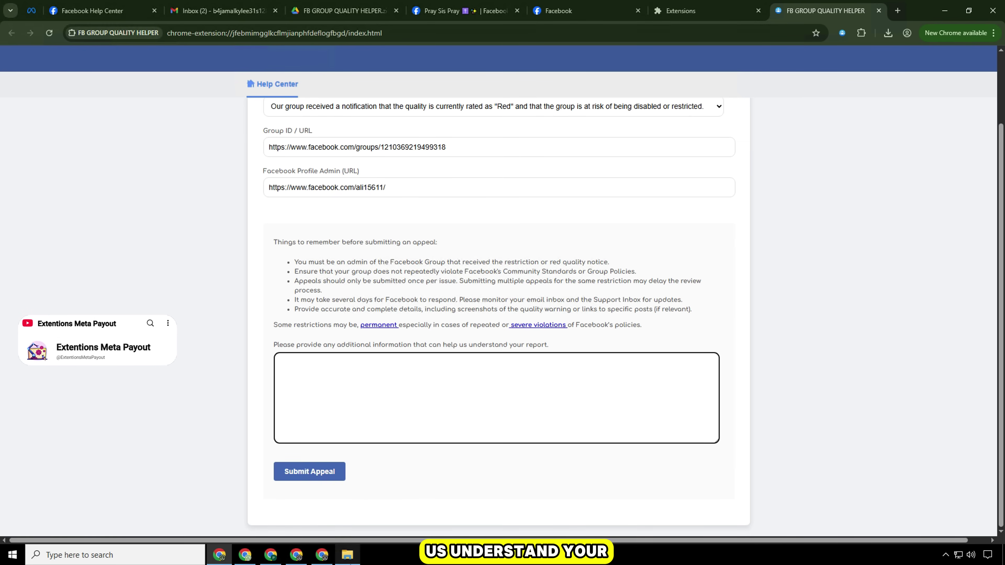
# Step: Copy the whole sample message from the downloaded "Describe the Issue" text file into the form's additional information box
pyautogui.click(348, 555)
pyautogui.click(585, 220)
pyautogui.rightClick(587, 225)
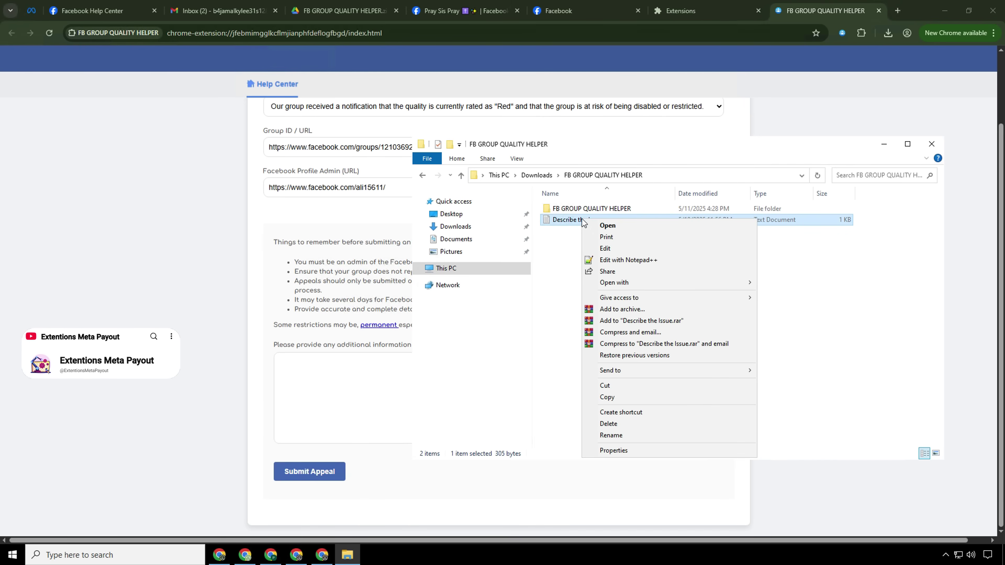
pyautogui.click(612, 226)
pyautogui.hotkey('ctrl', 'a')
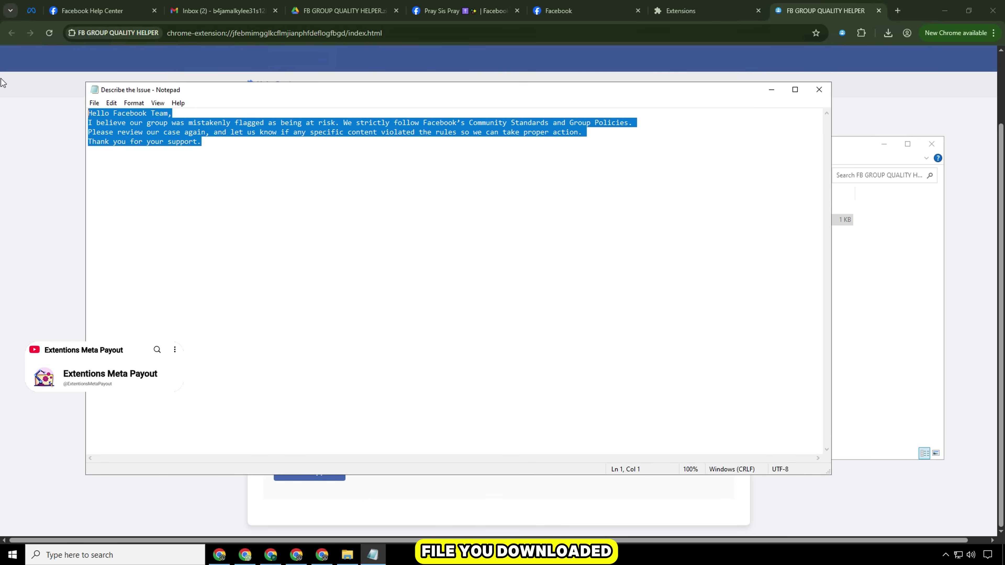
pyautogui.hotkey('ctrl', 'c')
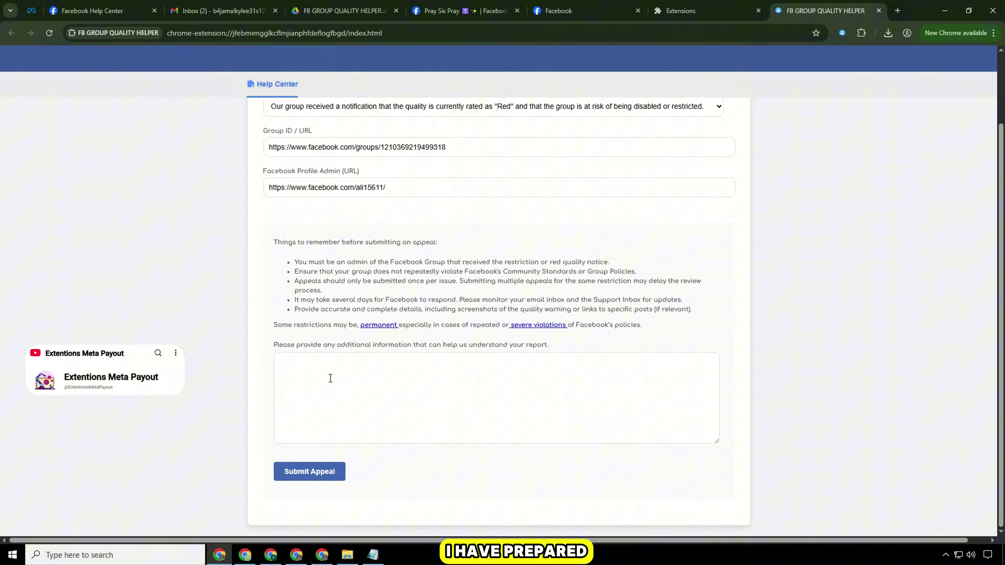
pyautogui.hotkey('ctrl', 'v')
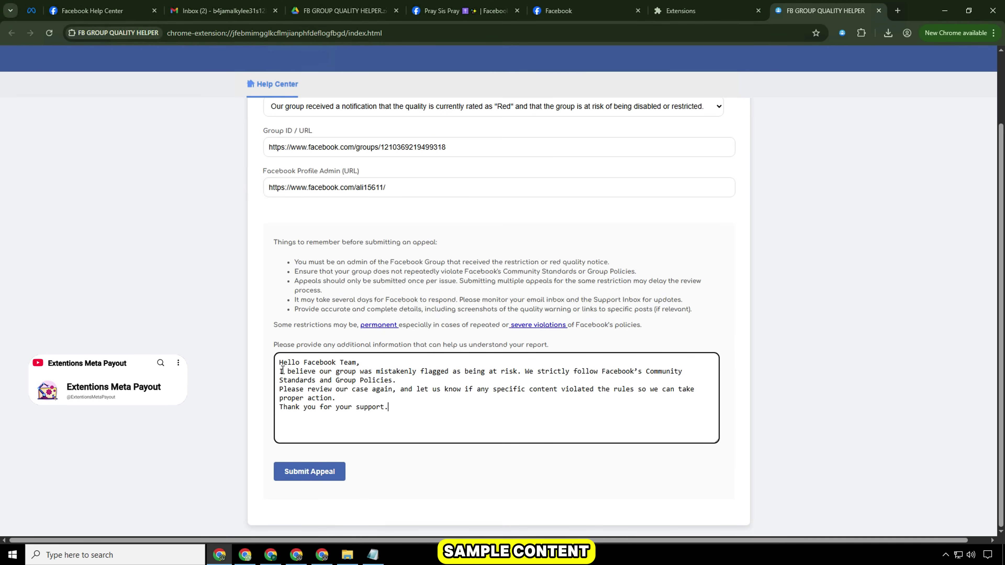
# Step: Proofread the appeal message in the additional information box and submit the appeal
pyautogui.moveTo(282, 370); pyautogui.dragTo(398, 381)
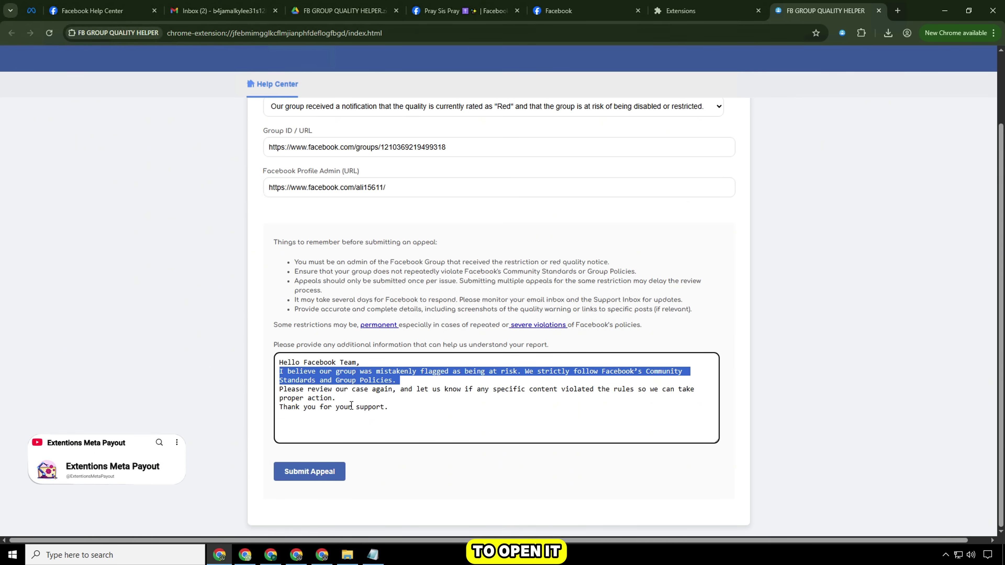
pyautogui.moveTo(341, 398); pyautogui.dragTo(279, 389)
pyautogui.moveTo(400, 410); pyautogui.dragTo(280, 407)
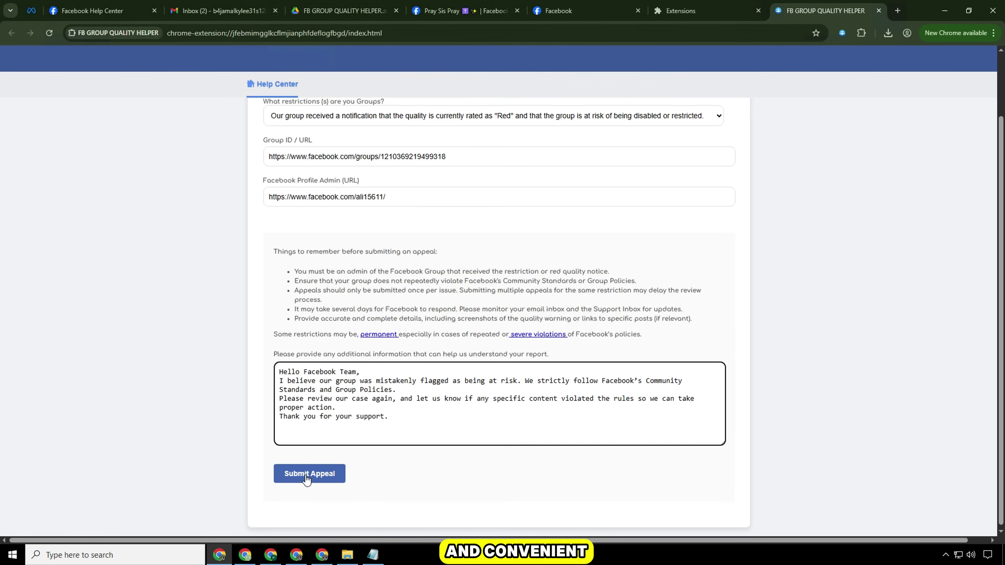
pyautogui.click(307, 477)
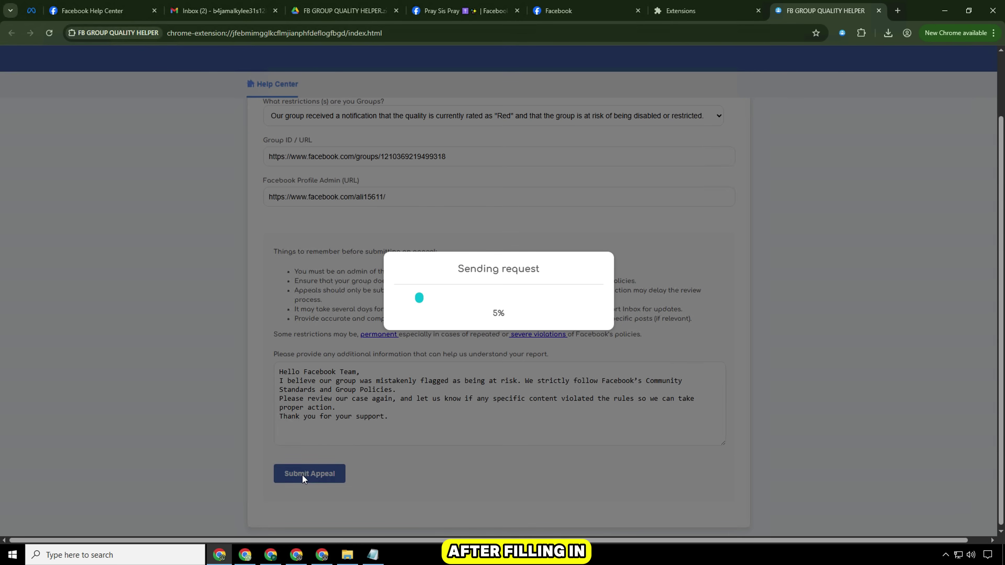
pyautogui.click(541, 266)
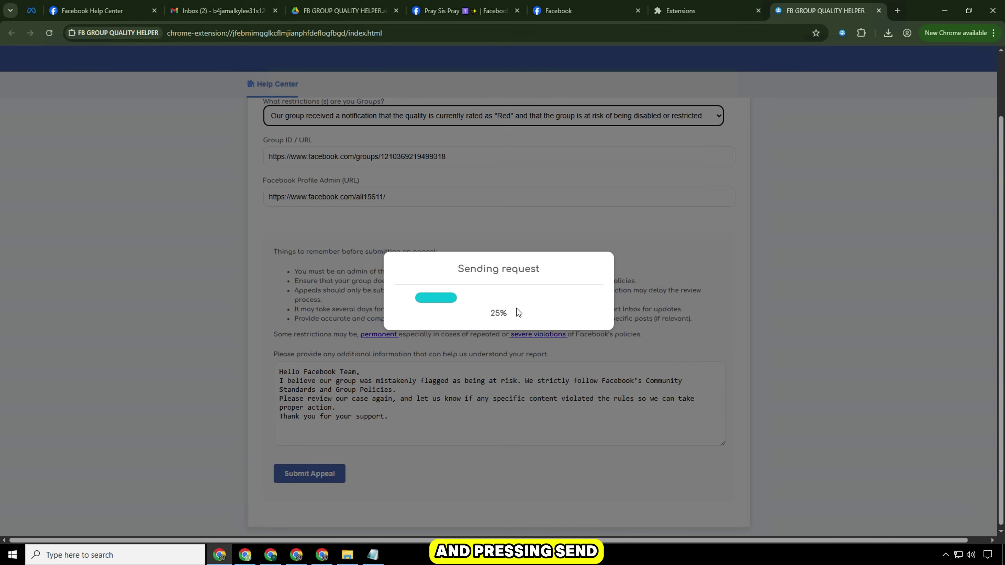
pyautogui.moveTo(482, 312); pyautogui.dragTo(525, 313)
pyautogui.click(524, 313)
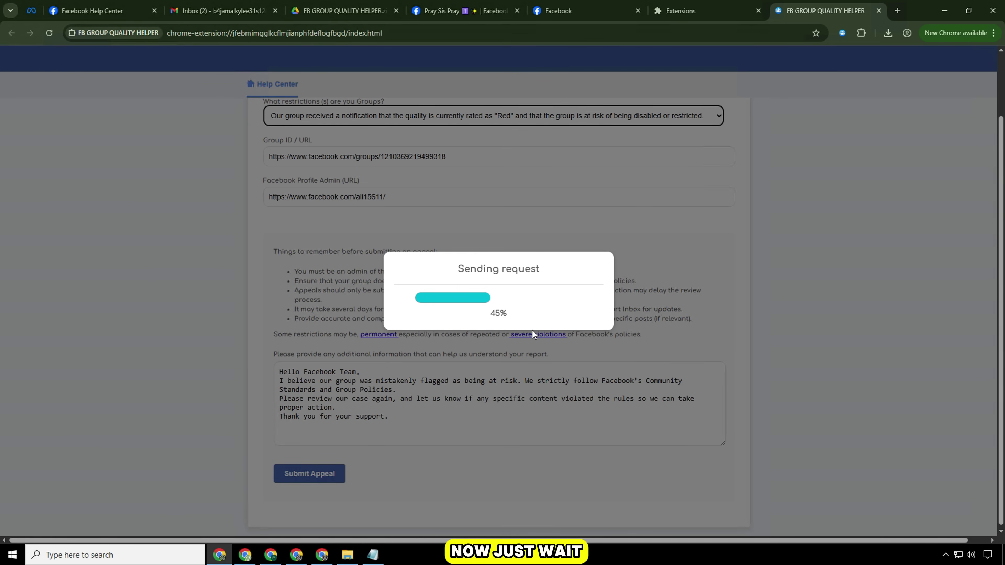
pyautogui.scroll(2, 509, 319)
pyautogui.scroll(-1, 511, 317)
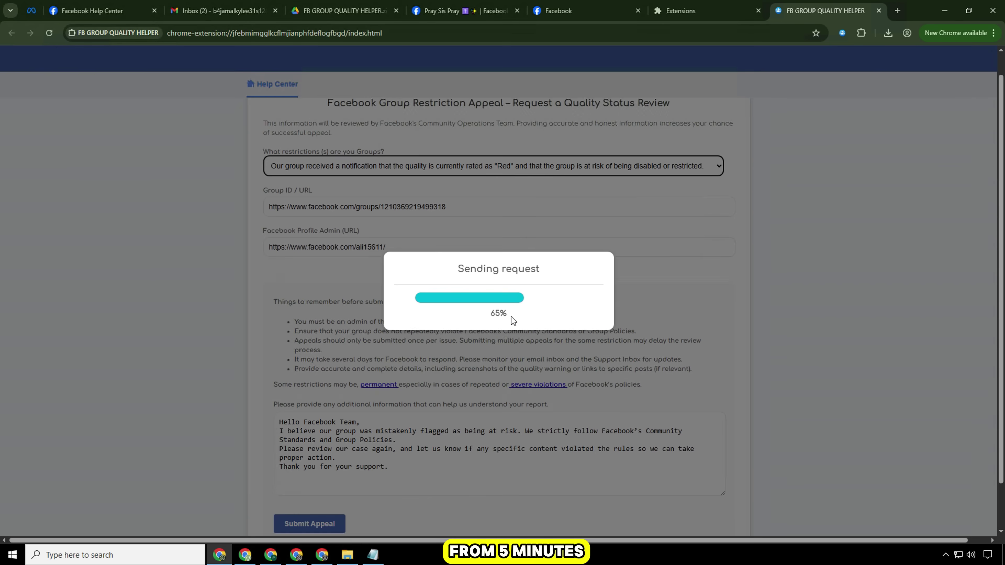
pyautogui.scroll(1, 511, 317)
pyautogui.scroll(-1, 541, 349)
pyautogui.scroll(1, 437, 232)
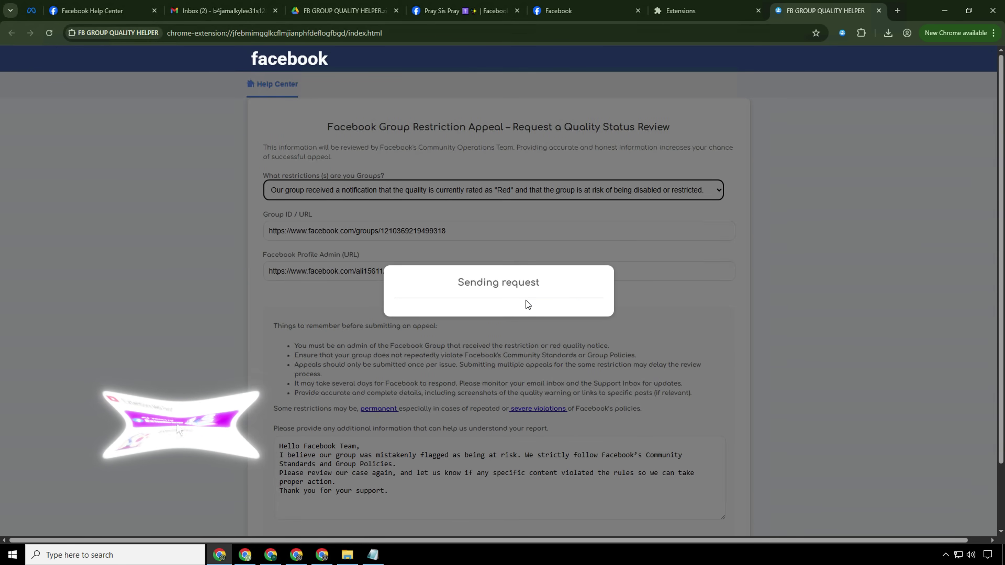
# Step: Read the result message of the submitted appeal and look over the form behind it
pyautogui.moveTo(403, 305); pyautogui.dragTo(543, 321)
pyautogui.click(511, 318)
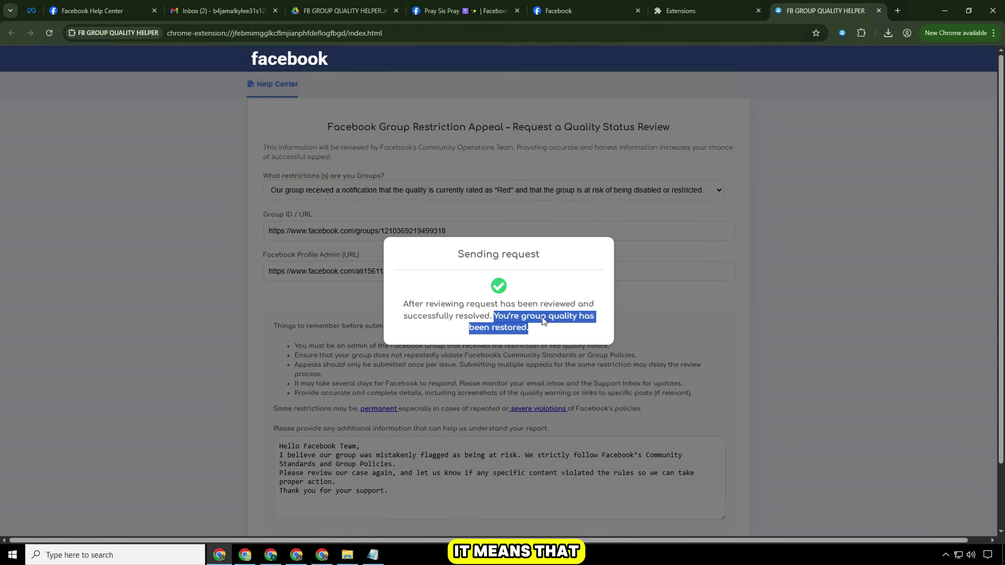
pyautogui.scroll(-2, 531, 318)
pyautogui.scroll(2, 527, 319)
pyautogui.scroll(-2, 526, 320)
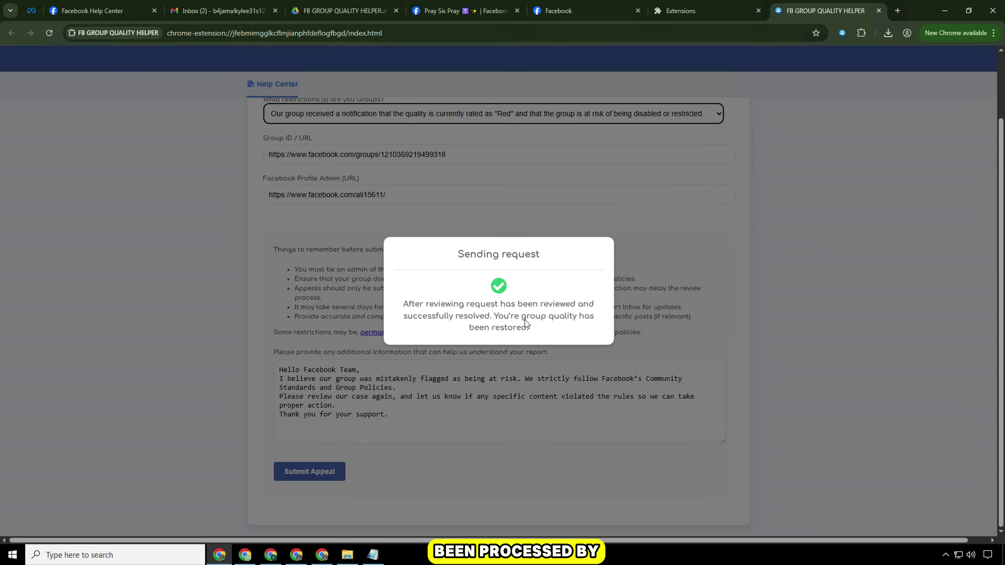
pyautogui.scroll(1, 525, 320)
pyautogui.scroll(1, 466, 295)
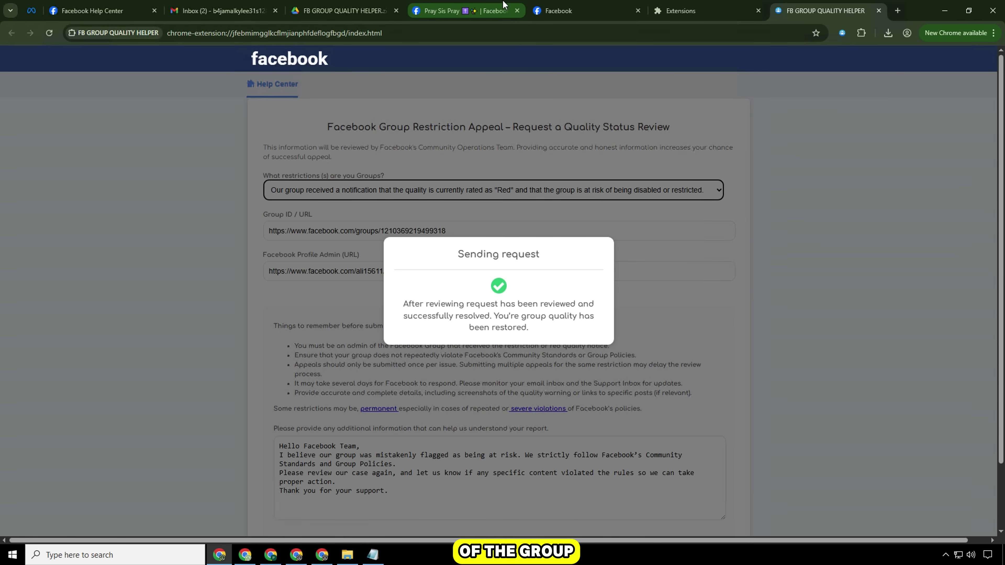
# Step: Return to the Pray Sis Pray group page in Facebook, look it over and reload it
pyautogui.click(434, 10)
pyautogui.scroll(-7, 342, 286)
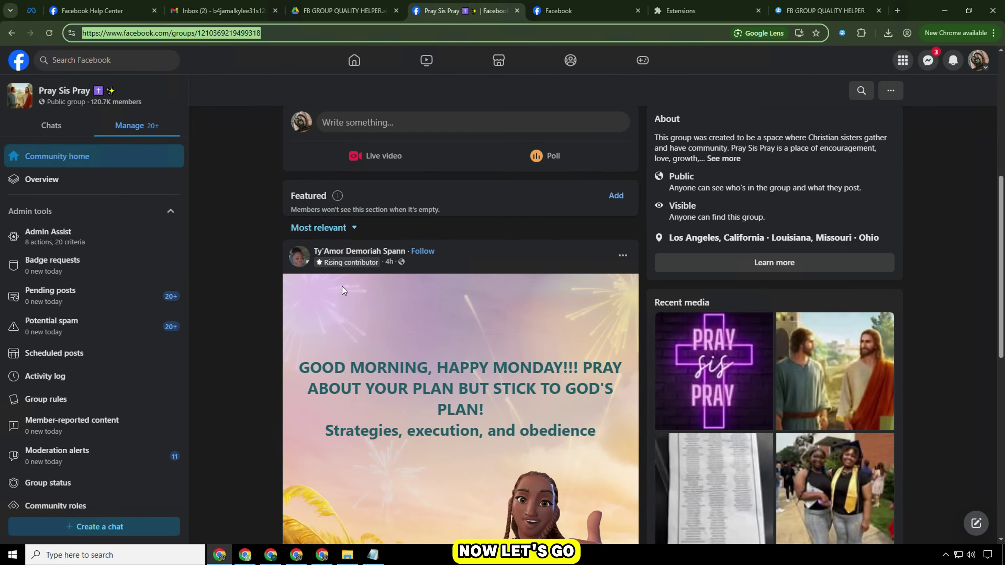
pyautogui.scroll(6, 341, 283)
pyautogui.scroll(5, 343, 280)
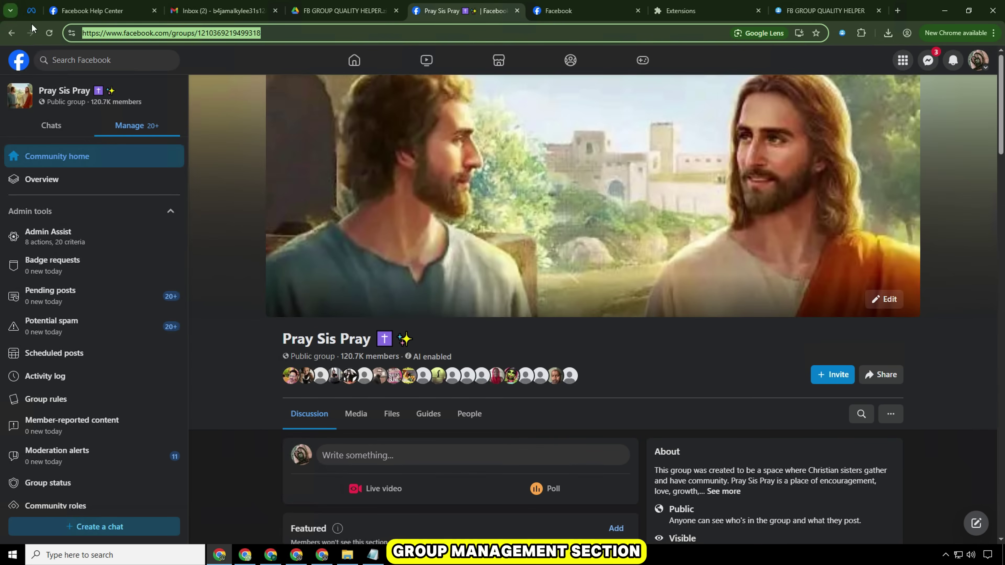
pyautogui.click(50, 33)
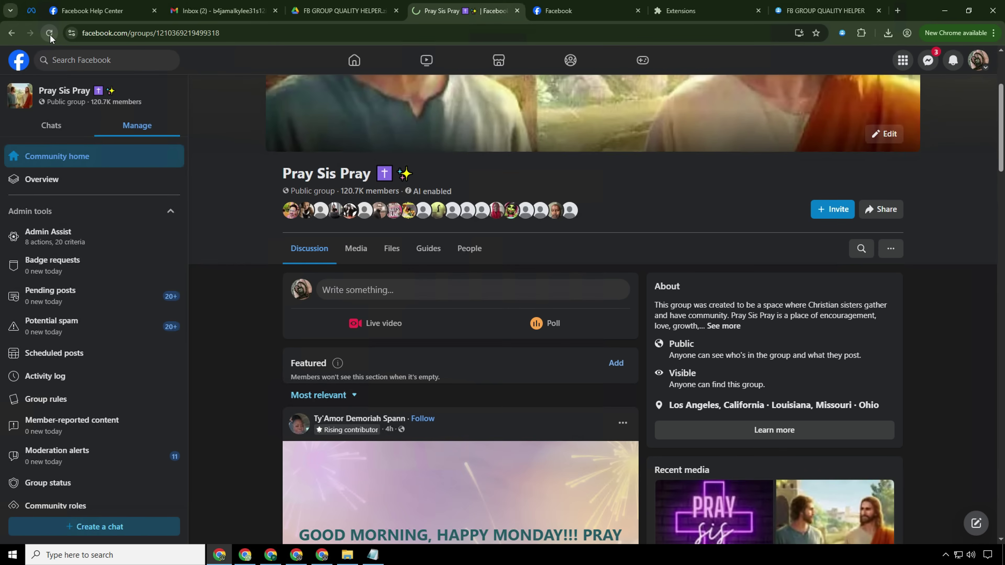
pyautogui.click(50, 34)
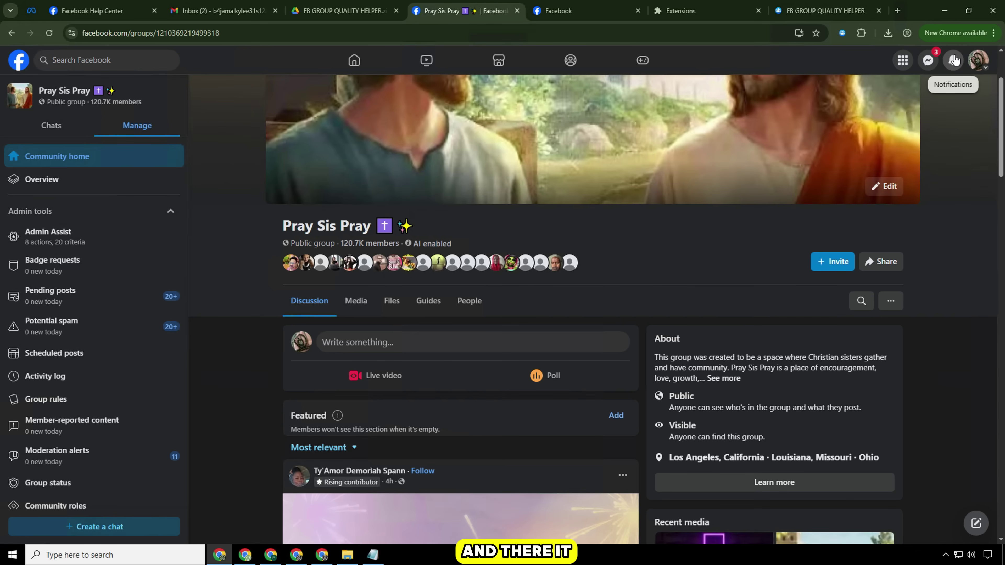
# Step: Open the Facebook notifications and read the newest ones about the group's quality and standing
pyautogui.click(953, 60)
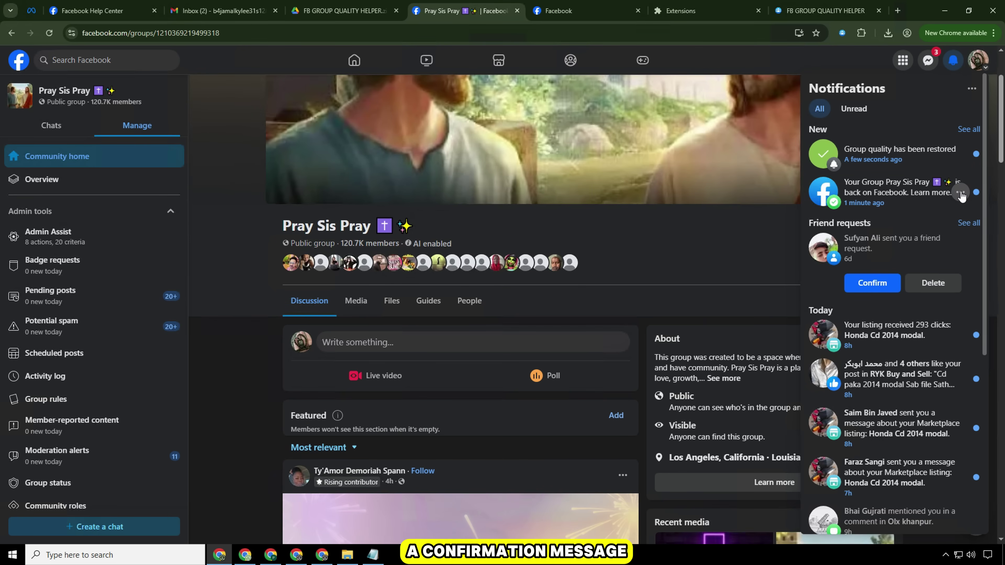
pyautogui.click(960, 193)
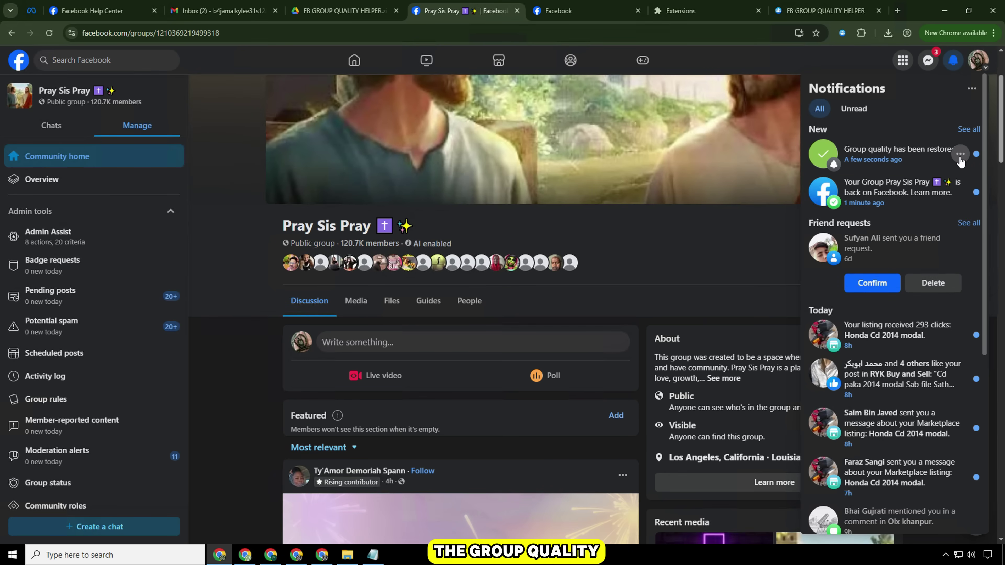
pyautogui.click(960, 156)
pyautogui.click(960, 160)
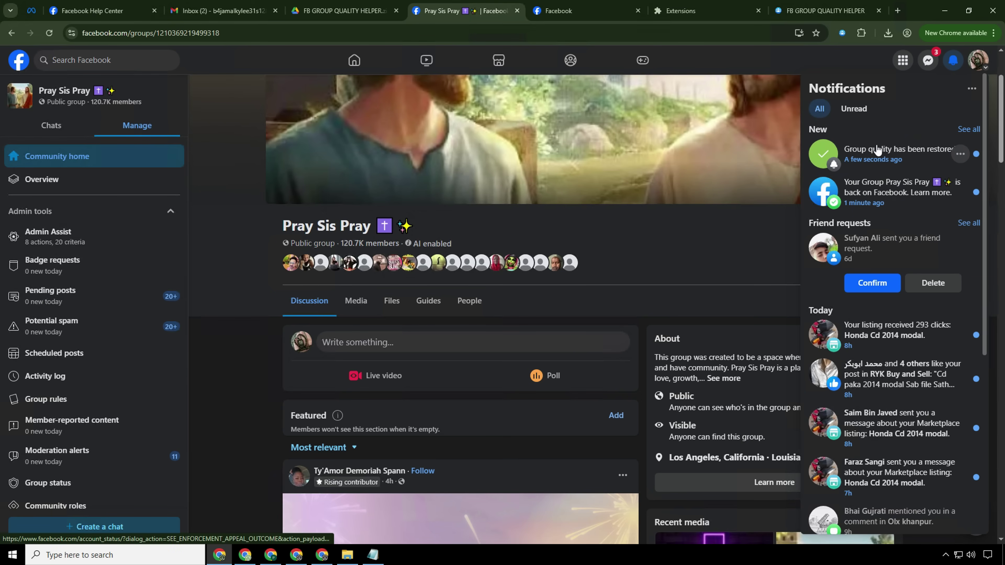
# Step: Open the Group status page of Pray Sis Pray, reload it and check the status line under the group name
pyautogui.click(54, 483)
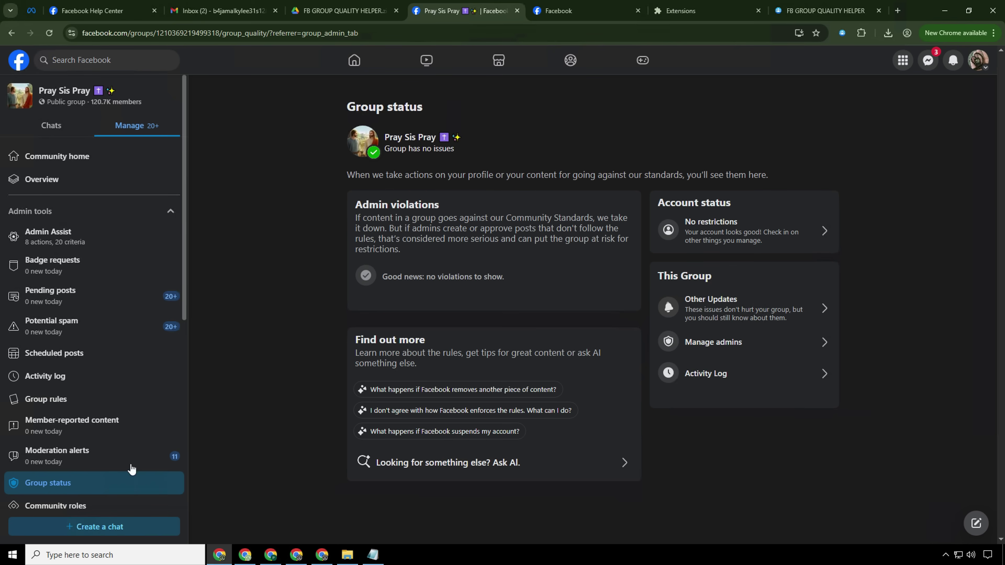
pyautogui.doubleClick(422, 150)
pyautogui.click(452, 158)
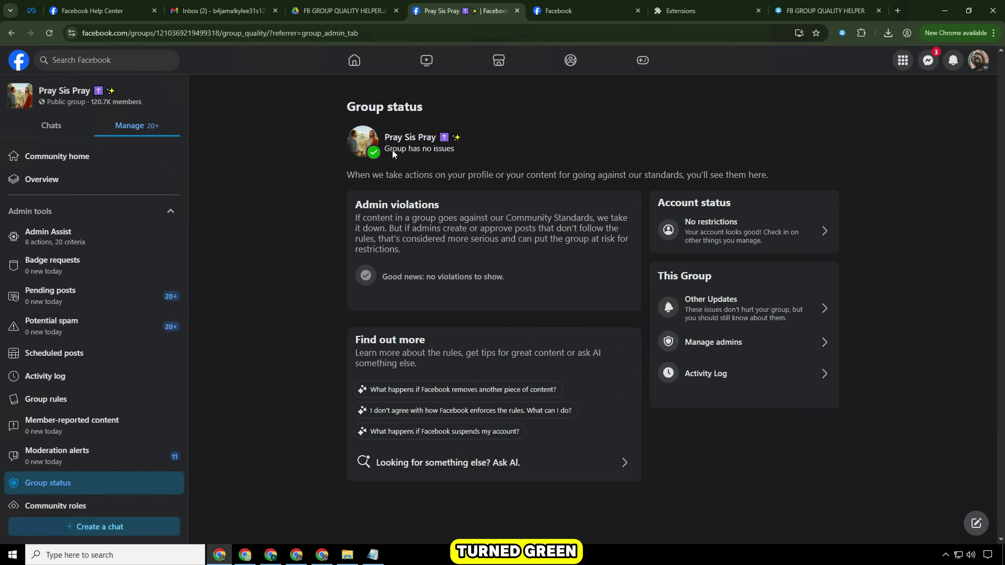
pyautogui.click(49, 33)
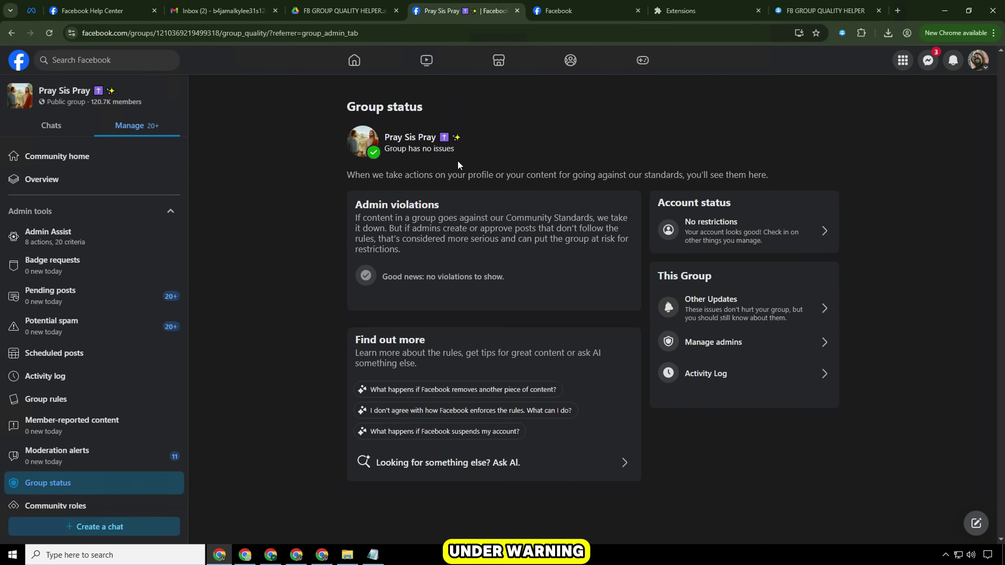
pyautogui.doubleClick(449, 153)
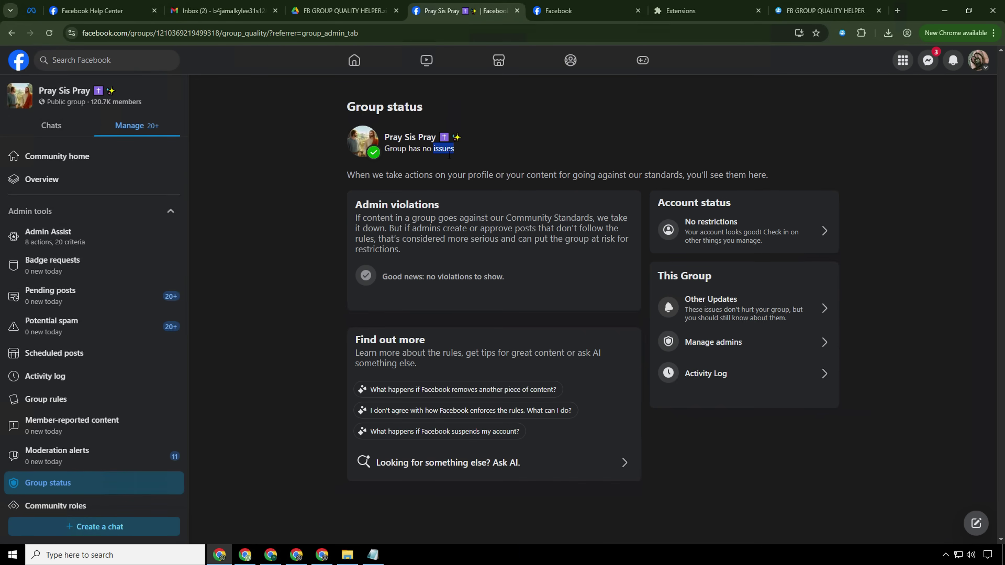
# Step: Open Other Updates for this group and read the issues listed there
pyautogui.click(728, 308)
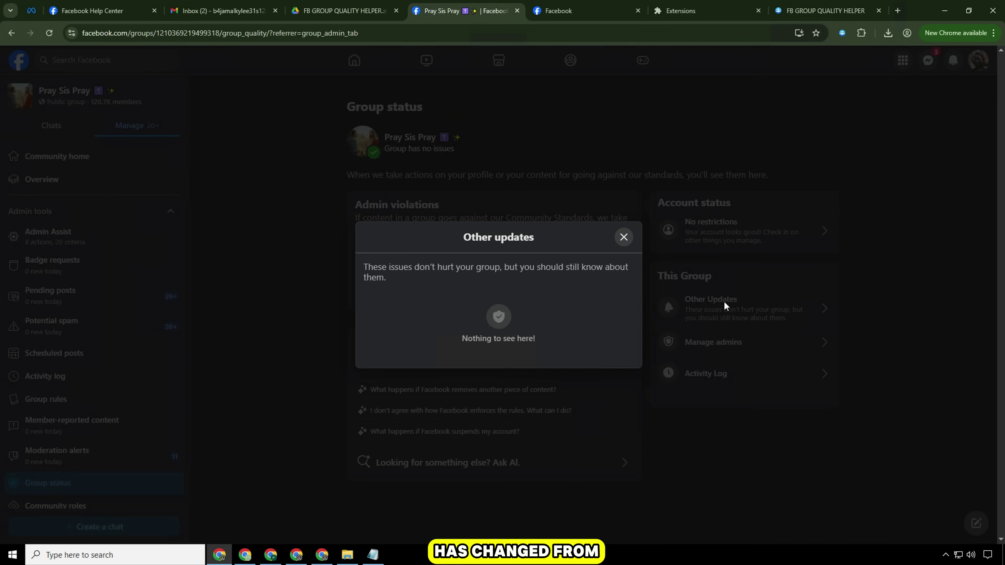
pyautogui.tripleClick(462, 273)
pyautogui.click(462, 273)
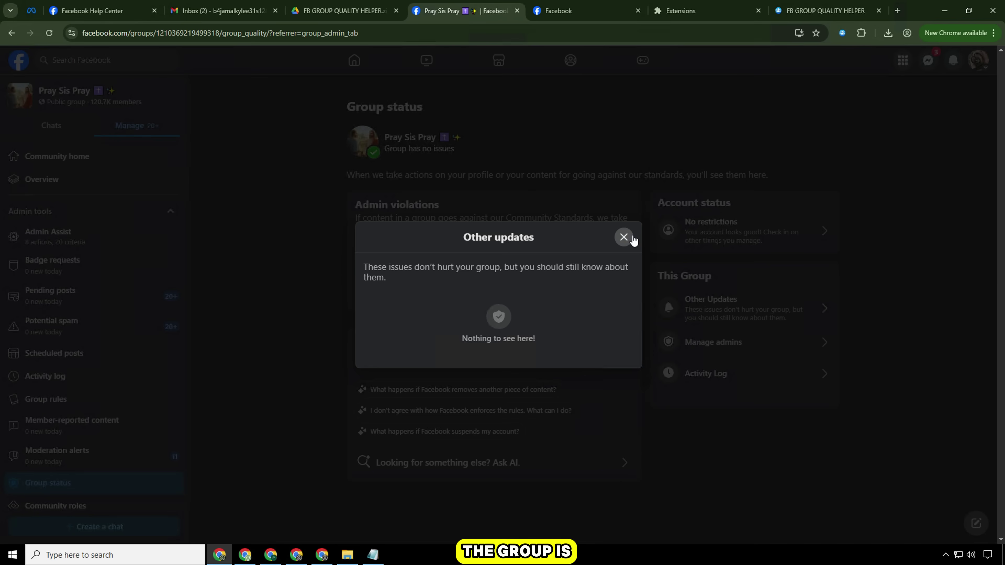